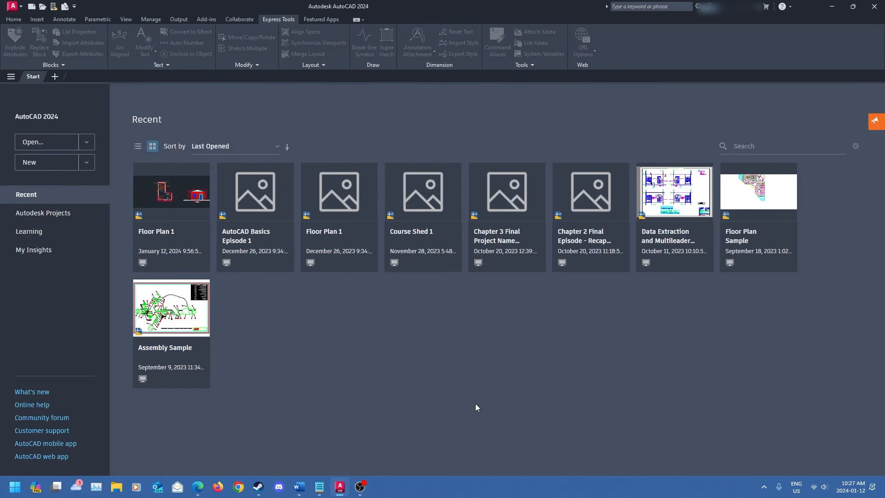
- Open the Floor Plan 1 drawing and paste a copy of the couch into empty space above the plan
{"action": "left_click", "coordinate": [147, 233]}
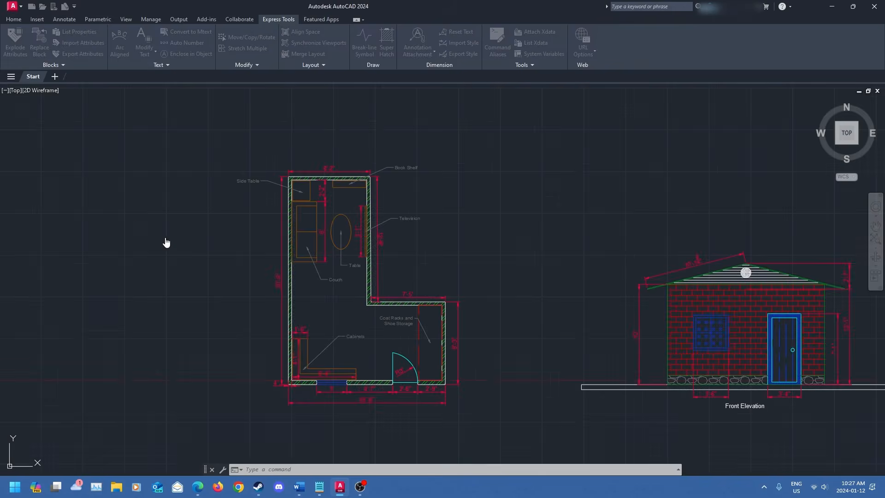
{"action": "mouse_move", "coordinate": [485, 197]}
{"action": "middle_mouse_down"}
{"action": "mouse_move", "coordinate": [497, 242]}
{"action": "mouse_move", "coordinate": [493, 200]}
{"action": "middle_mouse_up"}
{"action": "left_click", "coordinate": [313, 228]}
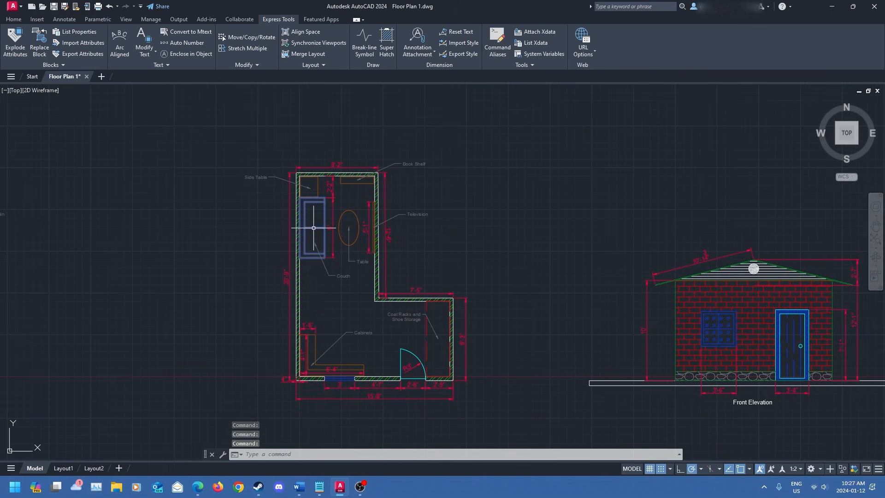
{"action": "key", "text": "ctrl+c"}
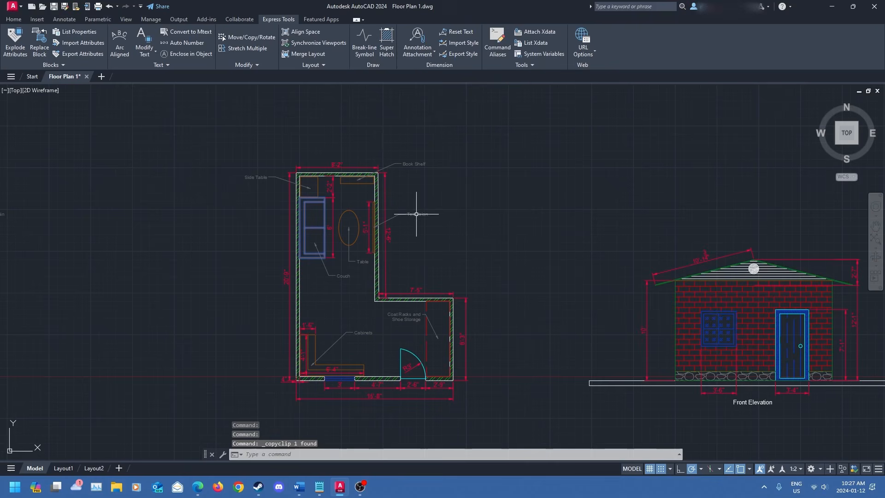
{"action": "key", "text": "ctrl+v"}
{"action": "middle_click_drag", "start_coordinate": [567, 170], "coordinate": [433, 241]}
{"action": "left_click", "coordinate": [404, 209]}
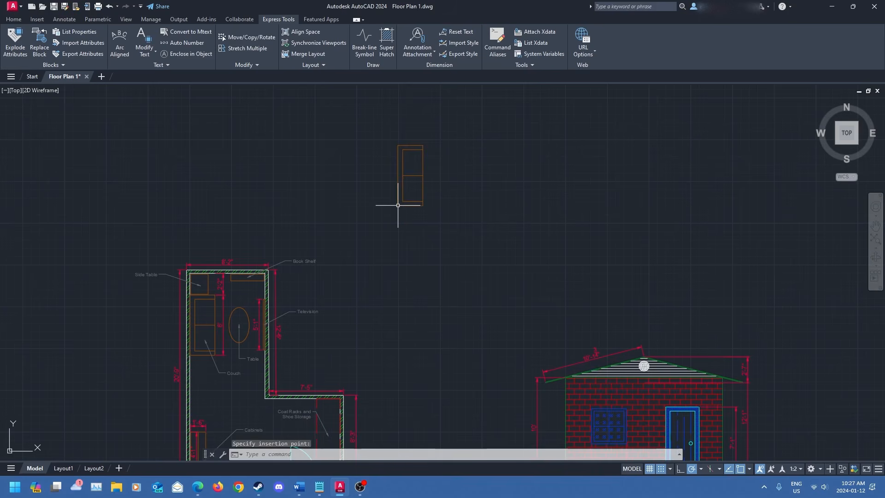
{"action": "scroll", "coordinate": [436, 210], "scroll_direction": "up", "scroll_amount": 5}
{"action": "scroll", "coordinate": [422, 255], "scroll_direction": "down", "scroll_amount": 2}
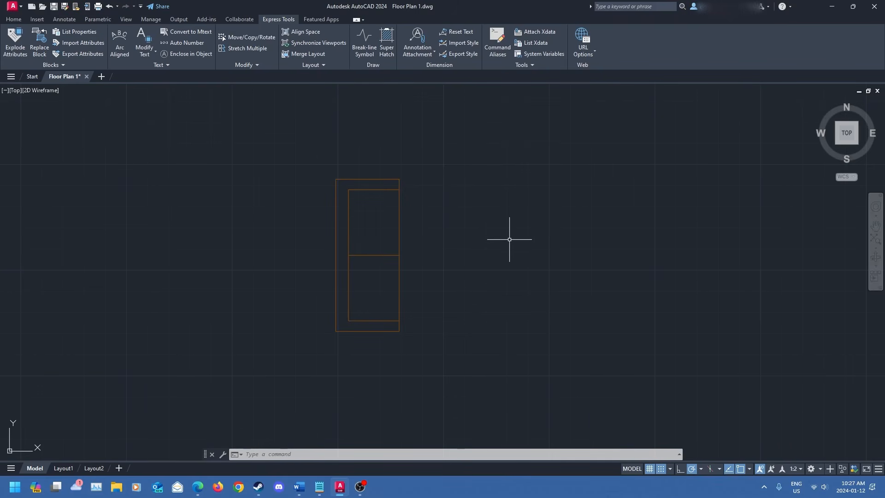
{"action": "left_click", "coordinate": [13, 19]}
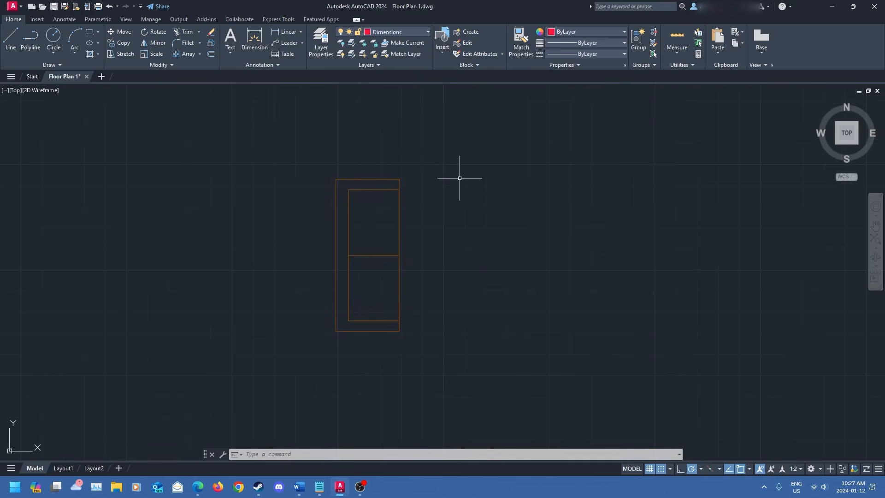
{"action": "middle_click_drag", "start_coordinate": [488, 203], "coordinate": [369, 202]}
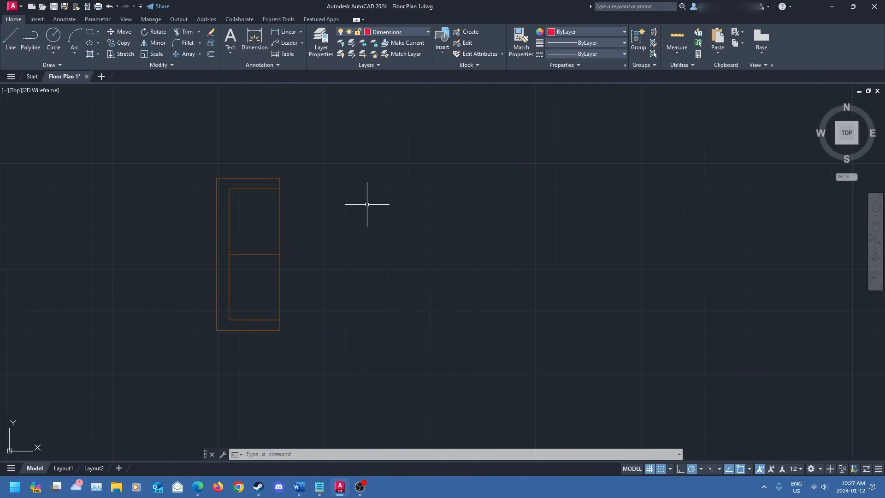
{"action": "left_click", "coordinate": [24, 44]}
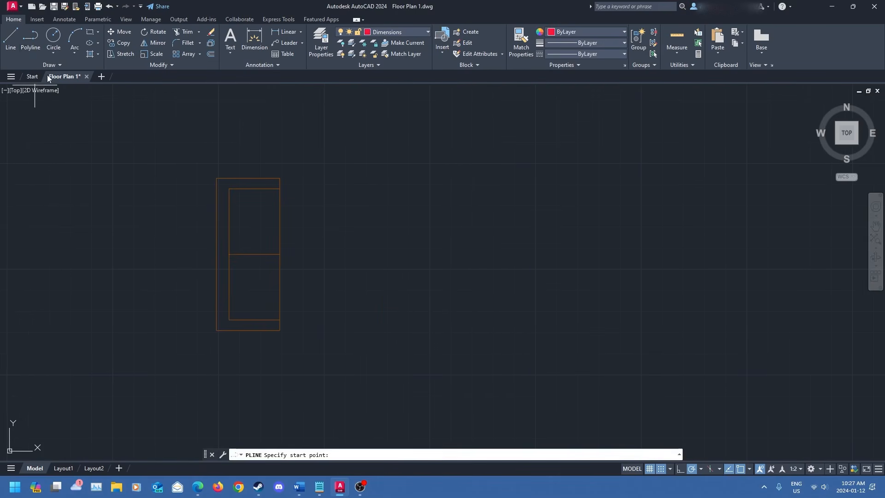
{"action": "left_click", "coordinate": [324, 163]}
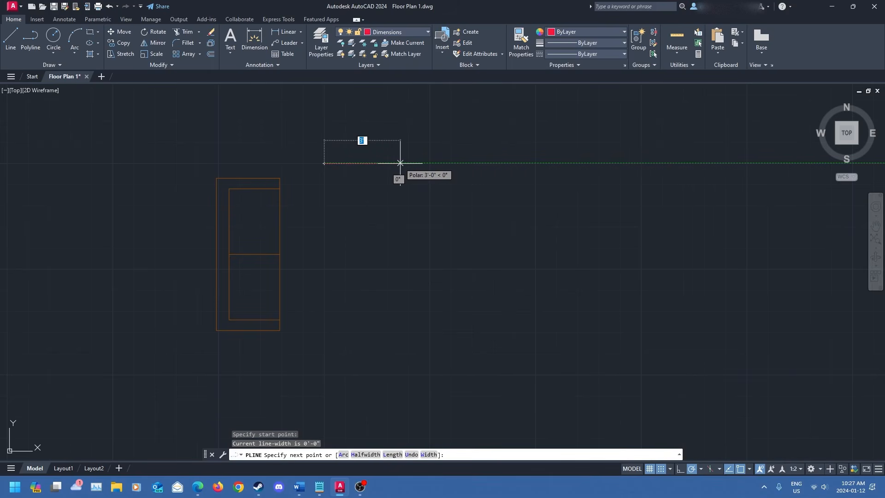
{"action": "key", "text": "Escape"}
- Make Furniture the current layer and draw a closed rectangular polyline about 2'-7" by 5'-8" beside the couch copy
{"action": "left_click", "coordinate": [391, 32]}
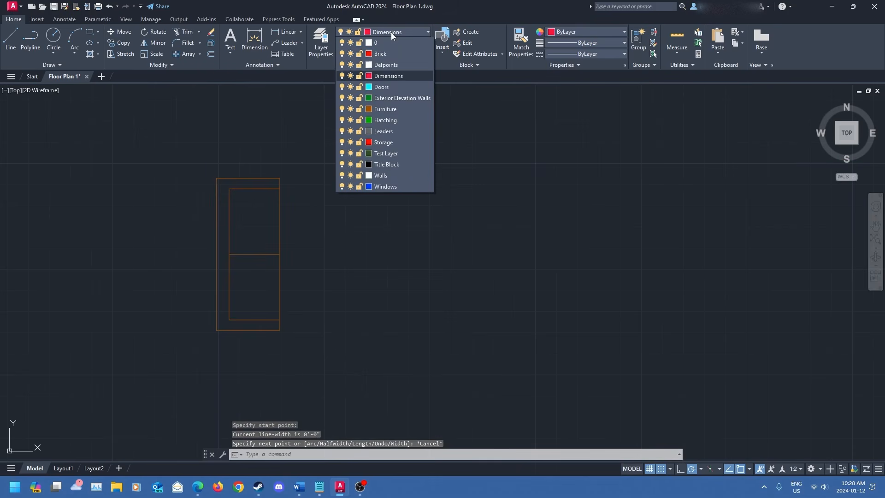
{"action": "left_click", "coordinate": [390, 110]}
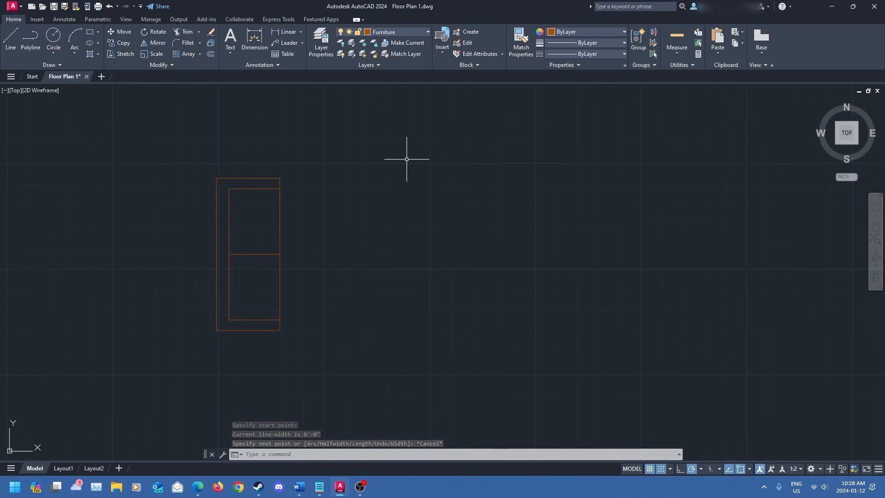
{"action": "left_click", "coordinate": [29, 46]}
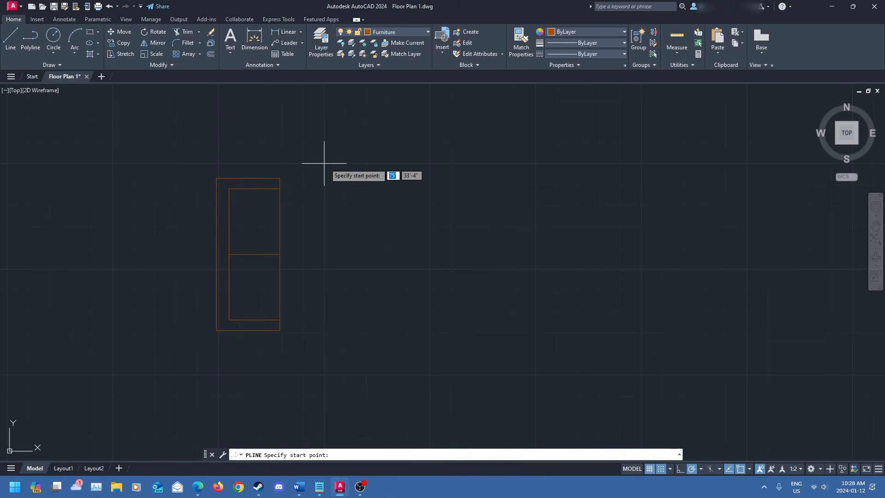
{"action": "left_click", "coordinate": [324, 162]}
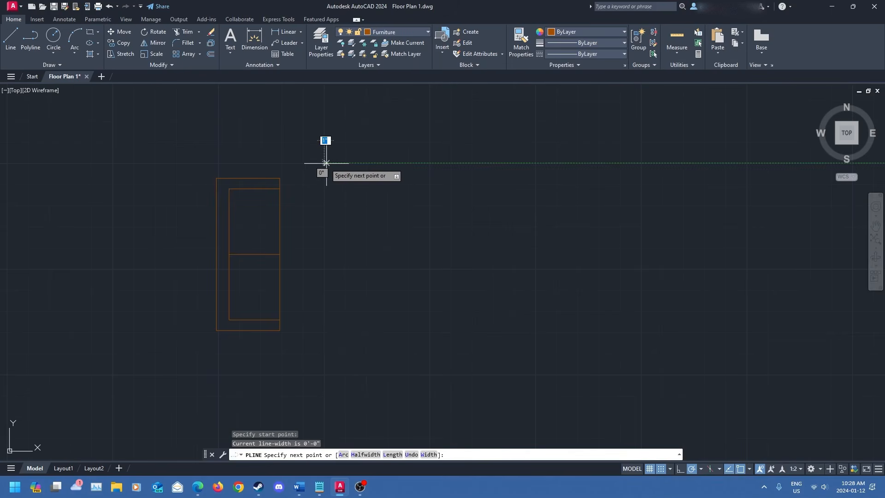
{"action": "left_click", "coordinate": [388, 163]}
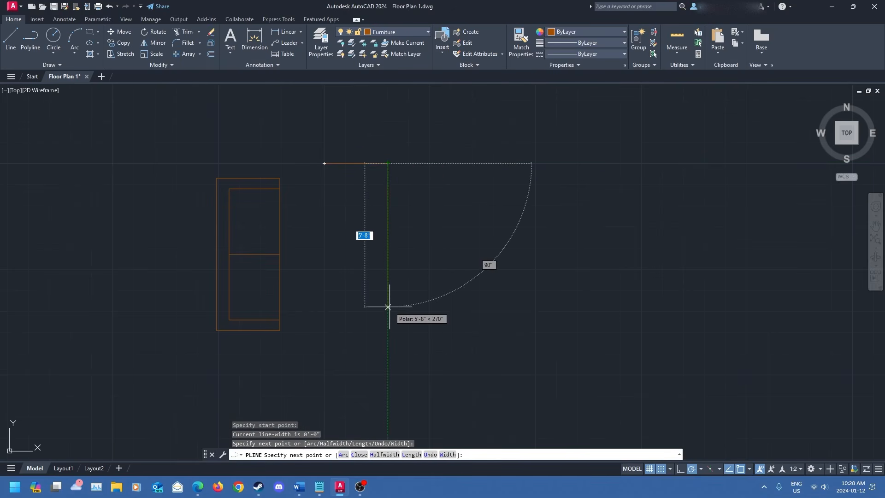
{"action": "left_click", "coordinate": [388, 313]}
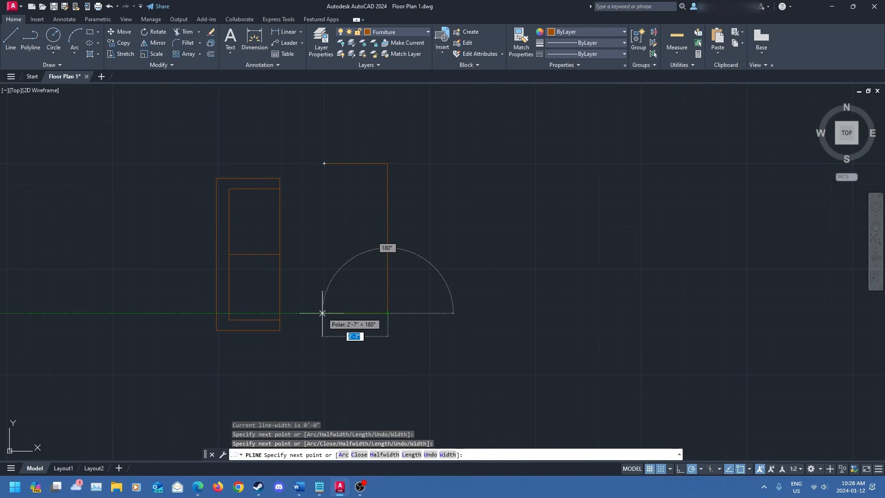
{"action": "left_click", "coordinate": [325, 313]}
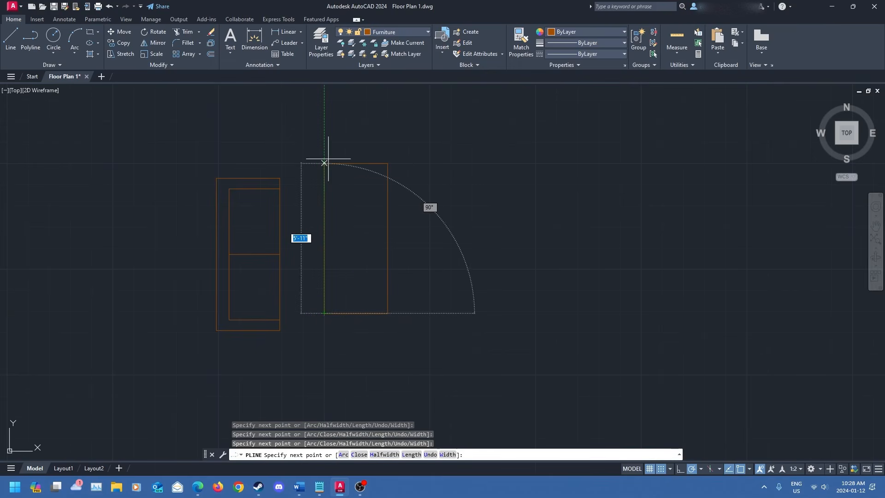
{"action": "left_click", "coordinate": [324, 162]}
{"action": "key", "text": "Return"}
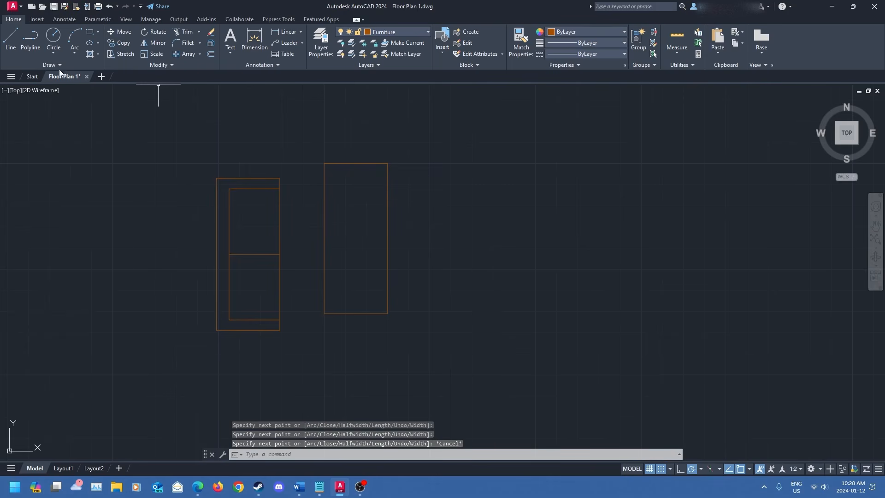
- Draw a horizontal line across the new rectangle at mid-height
{"action": "left_click", "coordinate": [33, 41]}
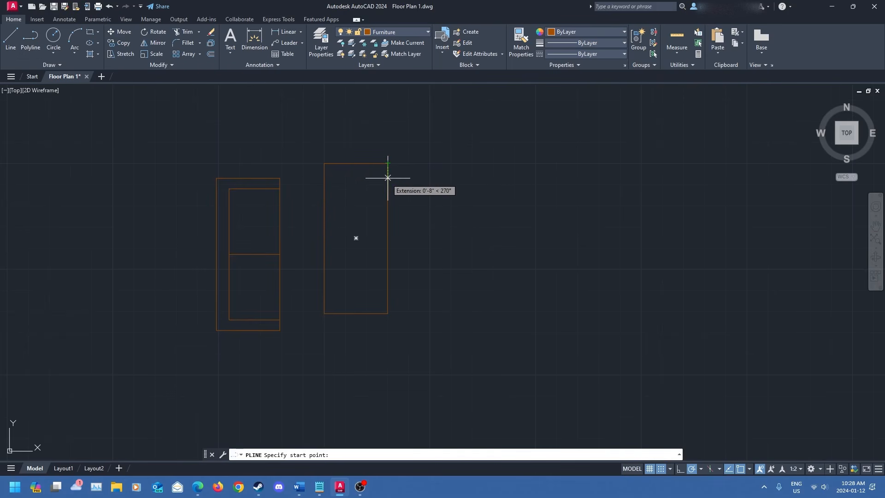
{"action": "key", "text": "Escape"}
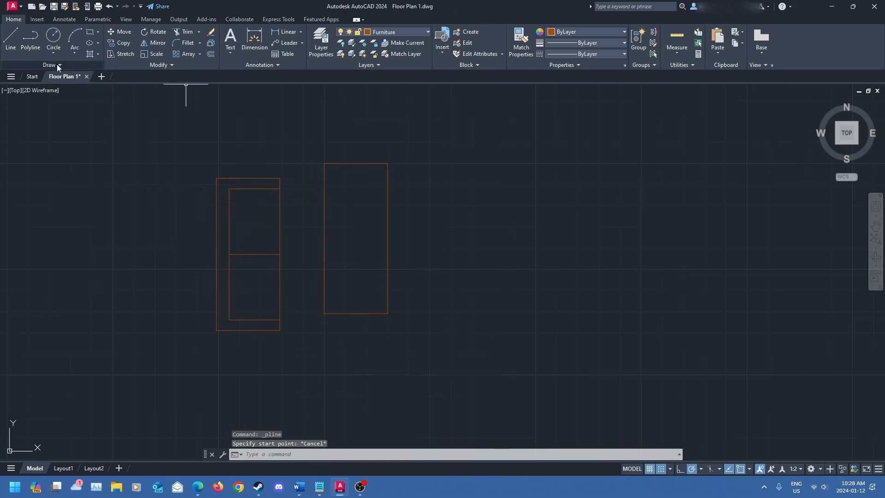
{"action": "left_click", "coordinate": [10, 39]}
{"action": "left_click", "coordinate": [324, 239]}
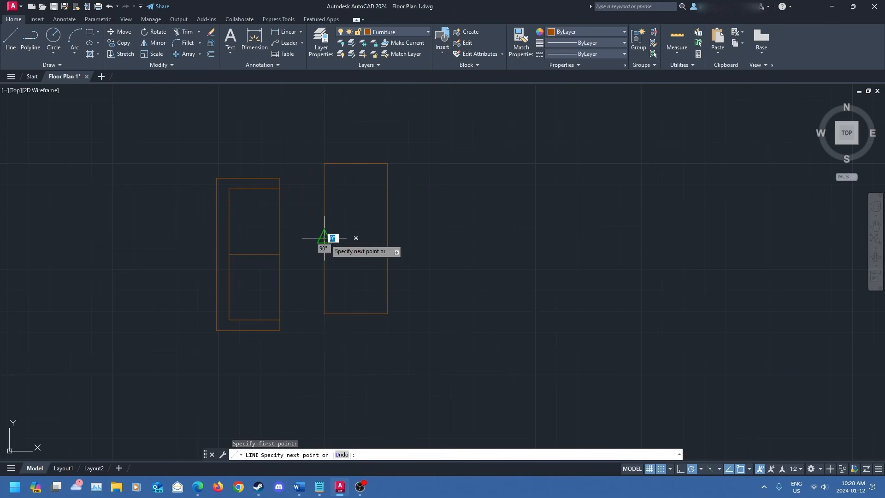
{"action": "left_click", "coordinate": [387, 238]}
{"action": "key", "text": "Escape"}
- Shorten the mid-height line from its left end so it starts inside the rectangle
{"action": "left_click", "coordinate": [343, 239]}
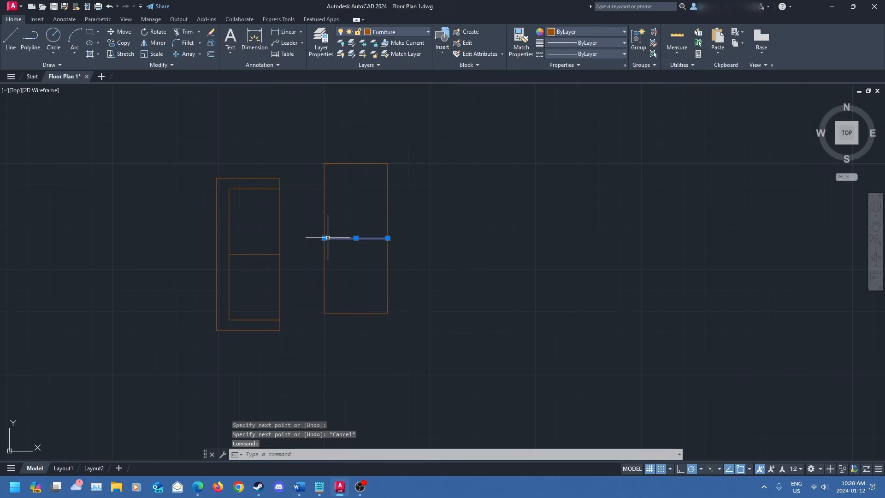
{"action": "left_click", "coordinate": [324, 238]}
{"action": "left_click", "coordinate": [343, 238]}
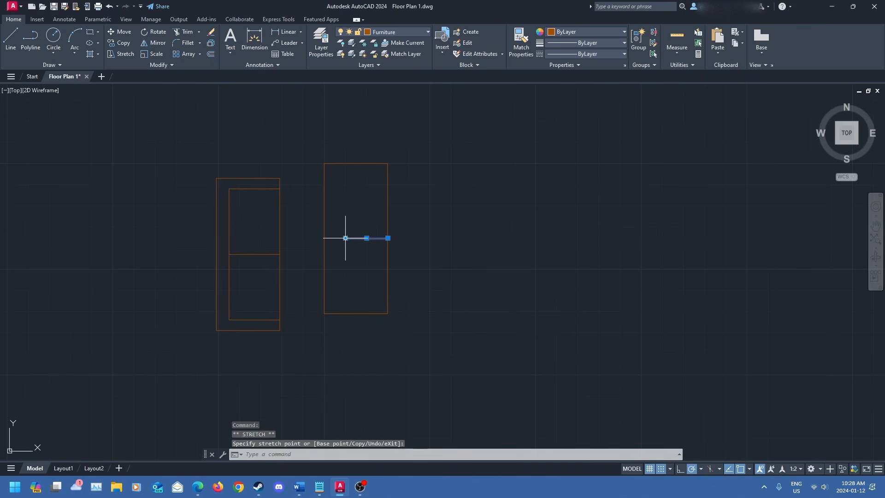
{"action": "key", "text": "Escape"}
- Draw a polyline from the line's left end up and across to the rectangle's right side, outlining the upper cushion
{"action": "left_click", "coordinate": [37, 38]}
{"action": "left_click", "coordinate": [346, 239]}
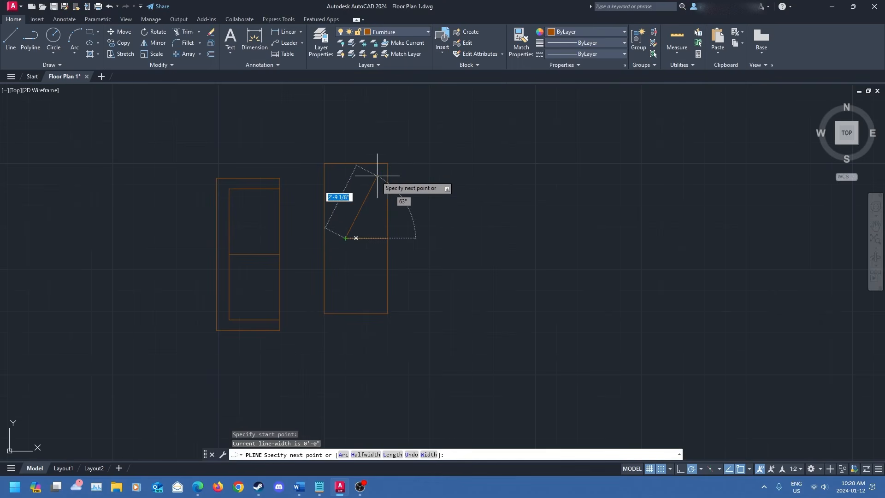
{"action": "left_click", "coordinate": [345, 176]}
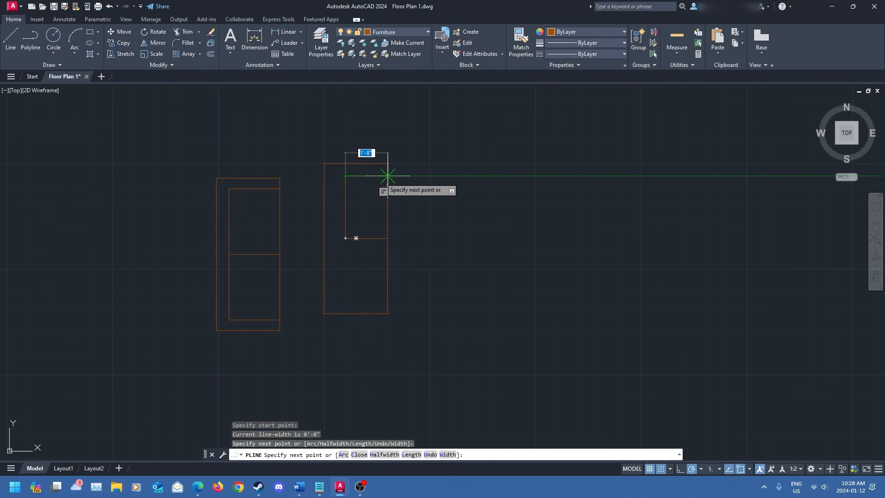
{"action": "left_click", "coordinate": [387, 176]}
{"action": "key", "text": "Escape"}
- Draw a polyline from the line's left end down and across to the rectangle's right side, outlining the lower cushion
{"action": "left_click", "coordinate": [31, 41]}
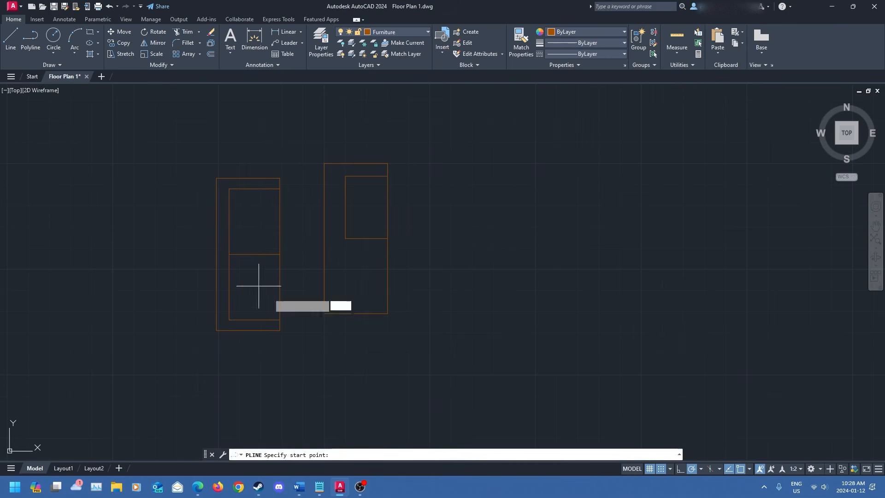
{"action": "left_click", "coordinate": [345, 238]}
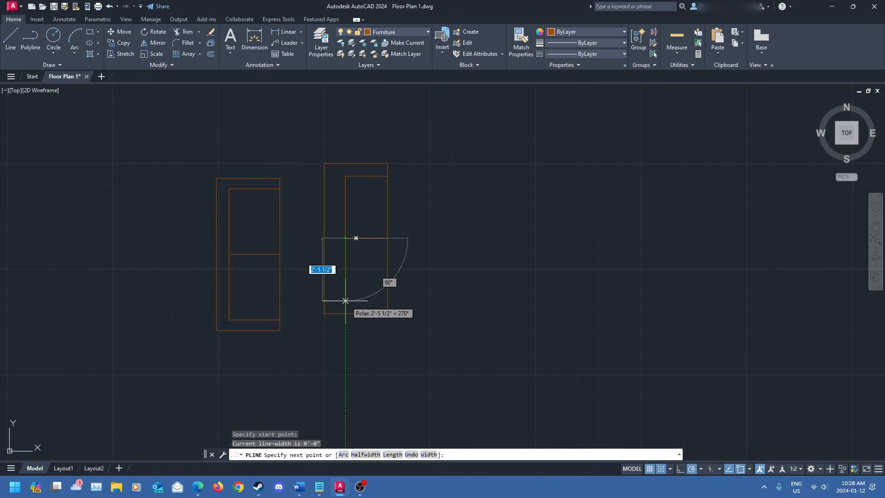
{"action": "left_click", "coordinate": [345, 303]}
{"action": "left_click", "coordinate": [387, 303]}
{"action": "key", "text": "Escape"}
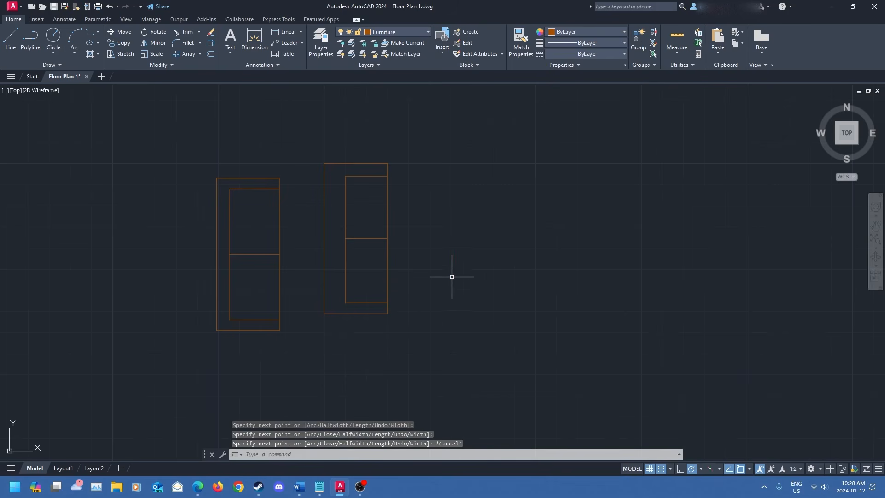
- Stretch the upper cushion's left edge 4 inches to the left
{"action": "left_click", "coordinate": [345, 210]}
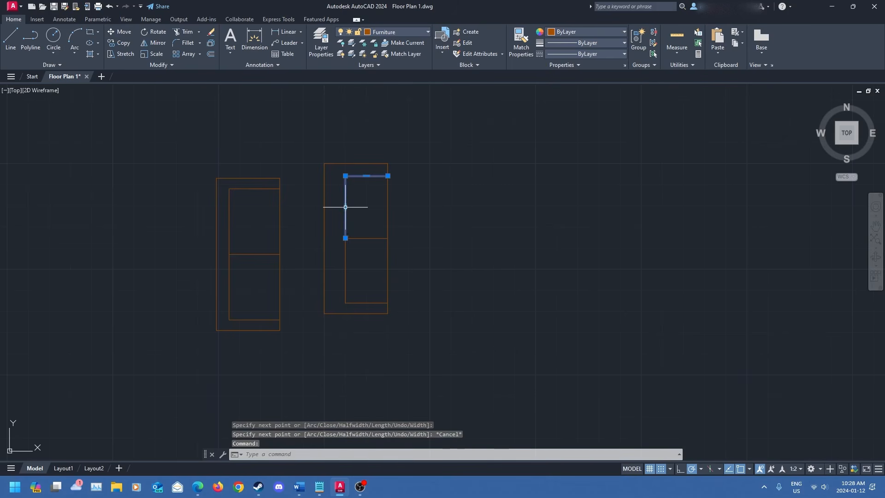
{"action": "left_click", "coordinate": [345, 207]}
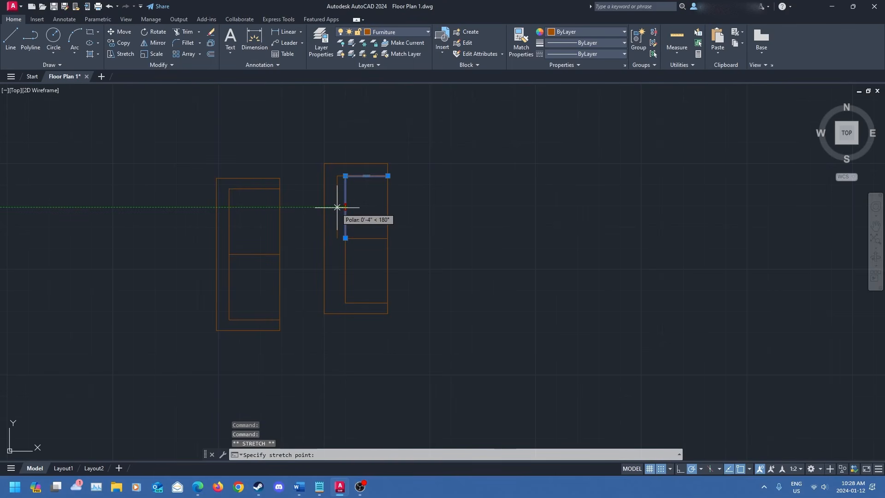
{"action": "key", "text": "Escape"}
- Stretch the lower cushion's left edge to the left so it lines up with the upper cushion's edge
{"action": "left_click", "coordinate": [345, 252]}
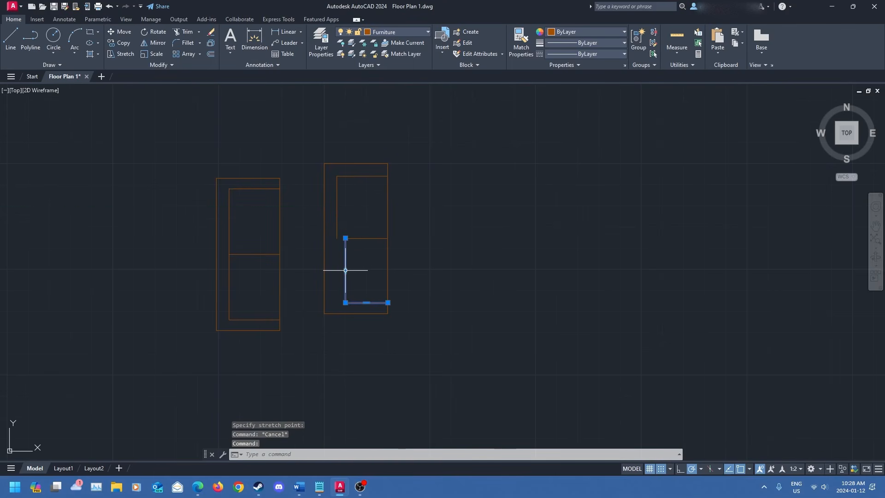
{"action": "left_click", "coordinate": [346, 270]}
{"action": "scroll", "coordinate": [338, 278], "scroll_direction": "up", "scroll_amount": 5}
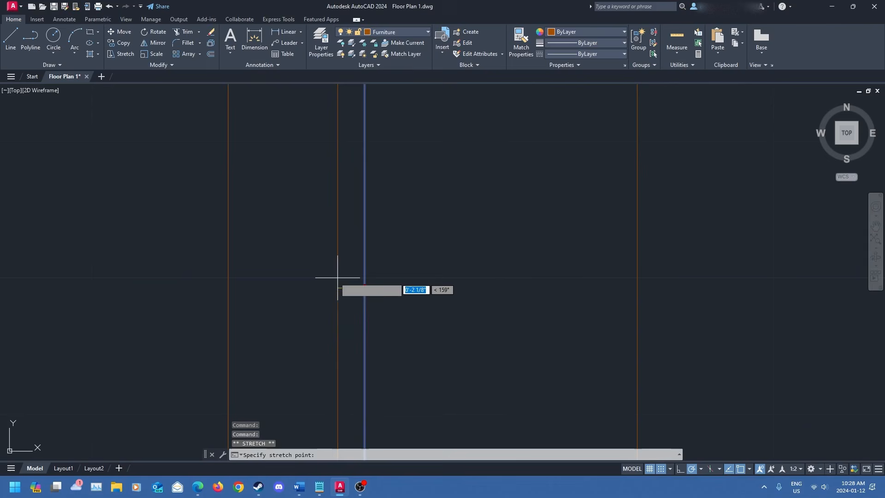
{"action": "scroll", "coordinate": [338, 278], "scroll_direction": "down", "scroll_amount": 4}
{"action": "scroll", "coordinate": [320, 253], "scroll_direction": "down", "scroll_amount": 2}
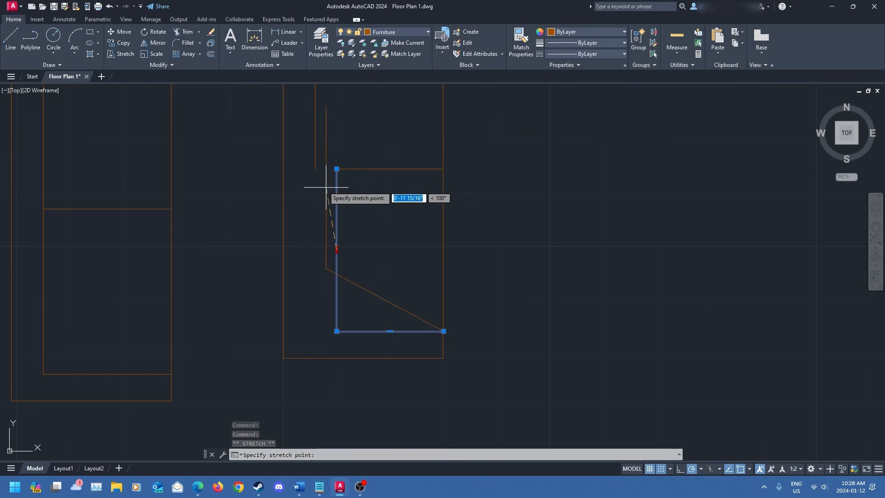
{"action": "left_click", "coordinate": [315, 256]}
{"action": "key", "text": "Escape"}
- Extend the divider line's left end to meet the cushions' shifted left edges
{"action": "left_click", "coordinate": [339, 169]}
{"action": "left_click", "coordinate": [334, 169]}
{"action": "left_click", "coordinate": [336, 169]}
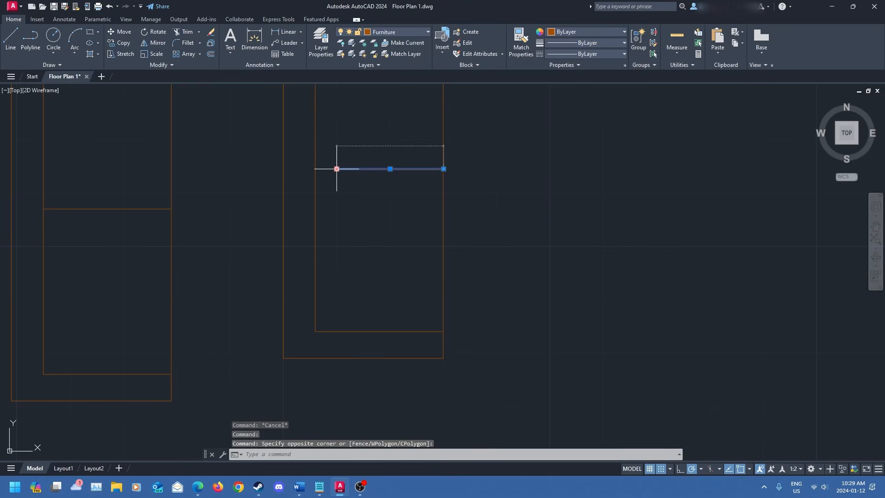
{"action": "left_click", "coordinate": [337, 169]}
{"action": "key", "text": "Escape"}
{"action": "middle_click_drag", "start_coordinate": [369, 224], "coordinate": [365, 273]}
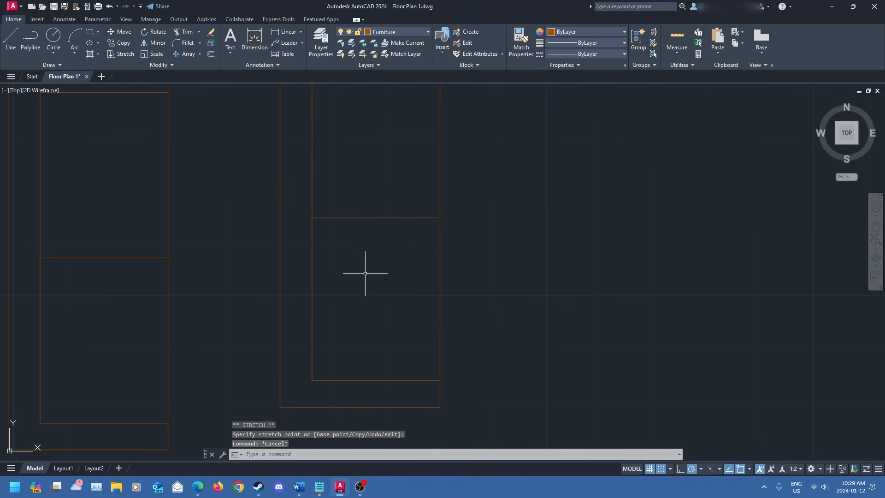
{"action": "scroll", "coordinate": [365, 274], "scroll_direction": "down", "scroll_amount": 2}
{"action": "scroll", "coordinate": [344, 273], "scroll_direction": "down", "scroll_amount": 2}
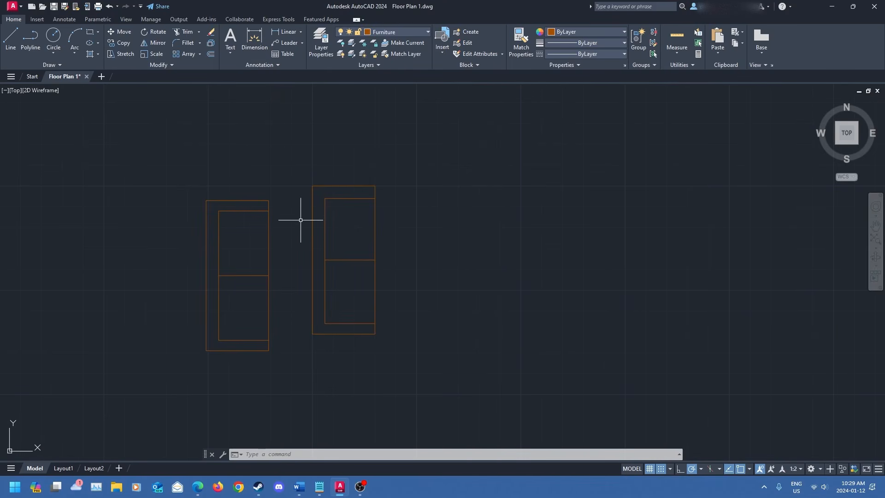
{"action": "left_click", "coordinate": [298, 173]}
{"action": "left_click", "coordinate": [468, 368]}
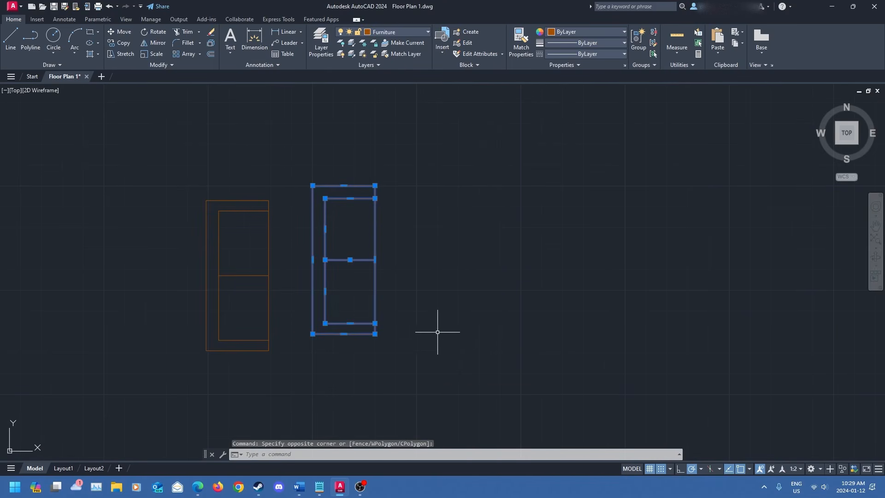
{"action": "key", "text": "Escape"}
{"action": "left_click", "coordinate": [159, 162]}
{"action": "left_click", "coordinate": [322, 390]}
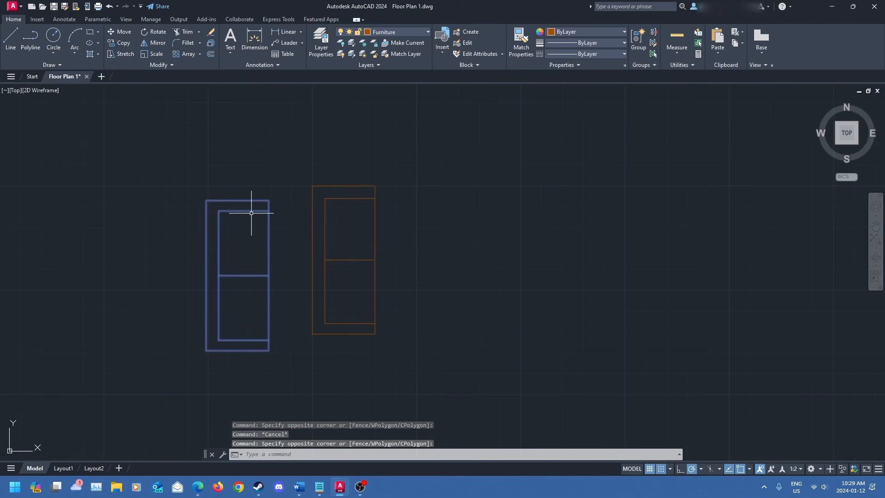
- Copy the living room's table and television and paste them beside the new couch
{"action": "left_click_drag", "start_coordinate": [249, 211], "coordinate": [151, 181]}
{"action": "scroll", "coordinate": [310, 291], "scroll_direction": "down", "scroll_amount": 3}
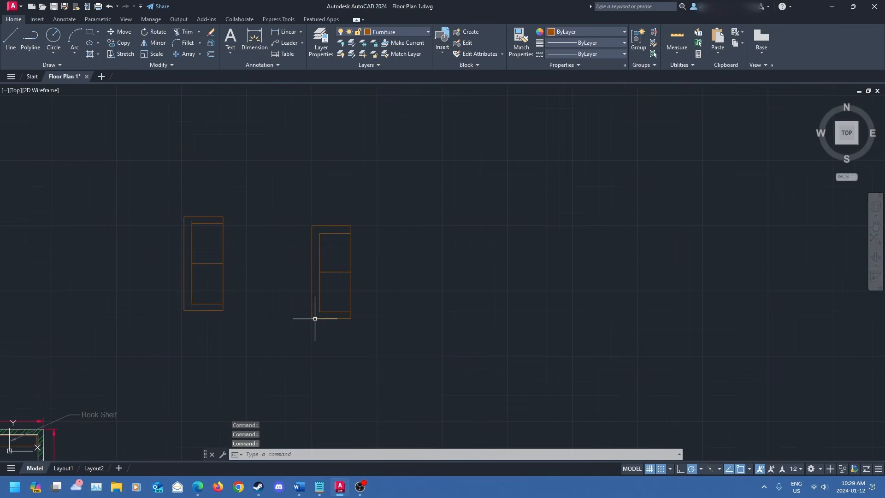
{"action": "middle_click_drag", "start_coordinate": [314, 318], "coordinate": [320, 182]}
{"action": "middle_click_drag", "start_coordinate": [207, 316], "coordinate": [539, 261]}
{"action": "middle_click_drag", "start_coordinate": [510, 292], "coordinate": [520, 243]}
{"action": "key", "text": "Escape"}
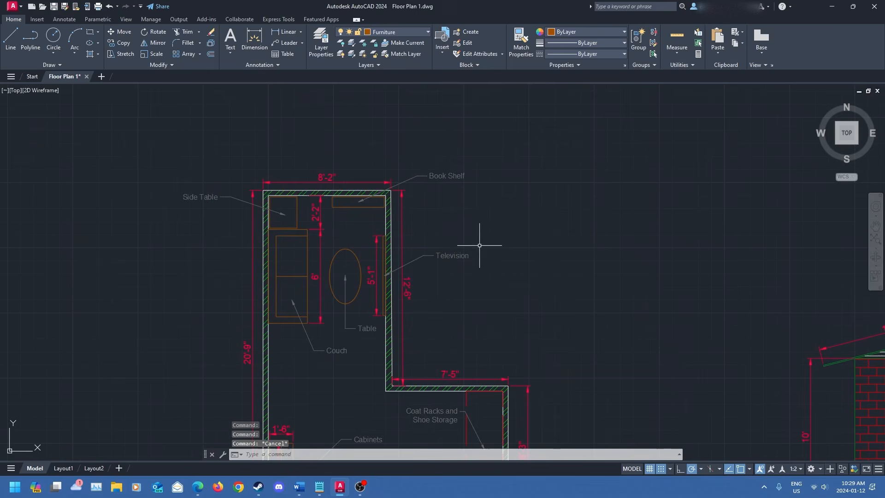
{"action": "left_click", "coordinate": [362, 273]}
{"action": "left_click", "coordinate": [360, 275]}
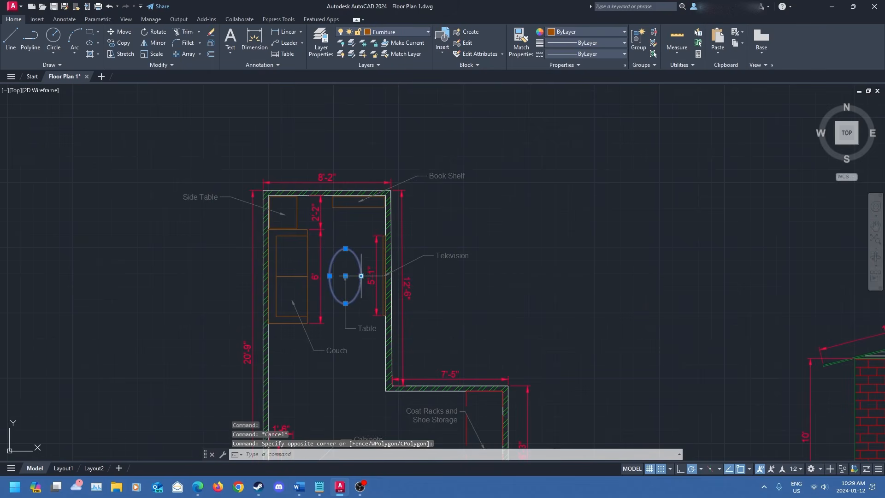
{"action": "left_click", "coordinate": [383, 258]}
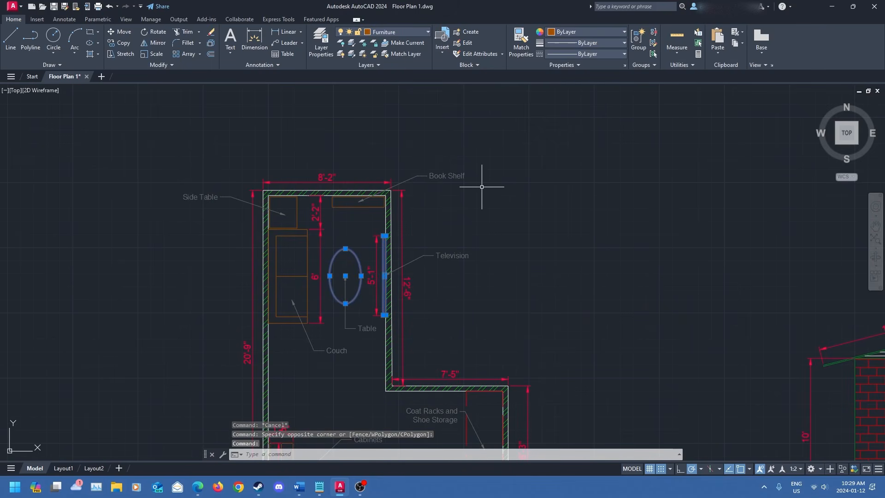
{"action": "key", "text": "ctrl+c"}
{"action": "middle_click_drag", "start_coordinate": [518, 182], "coordinate": [263, 366]}
{"action": "key", "text": "ctrl+v"}
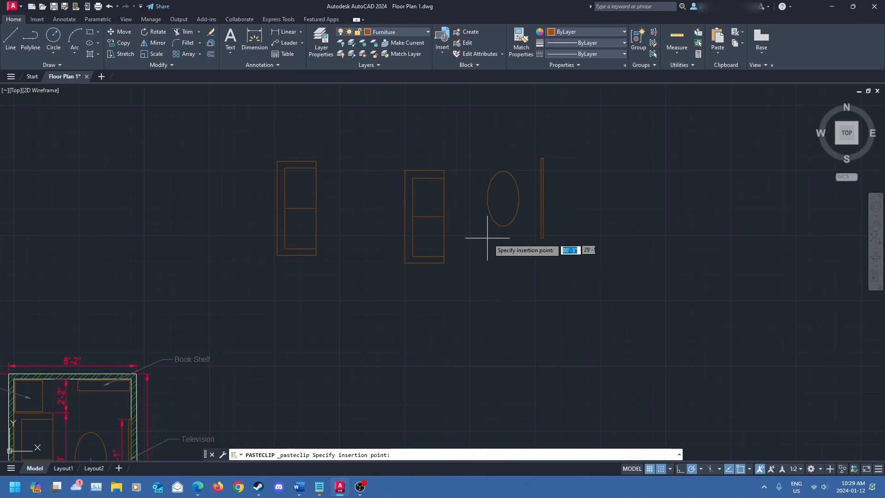
{"action": "left_click", "coordinate": [466, 249]}
{"action": "middle_click_drag", "start_coordinate": [498, 279], "coordinate": [433, 308]}
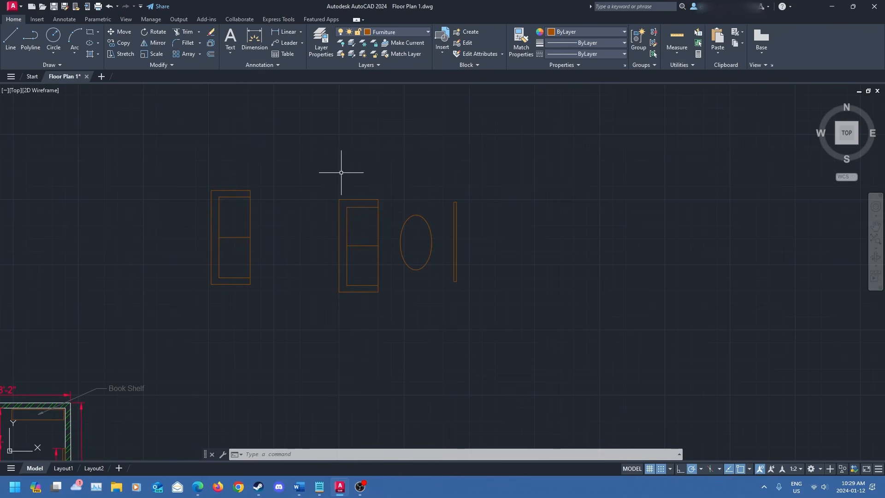
{"action": "left_click", "coordinate": [325, 172]}
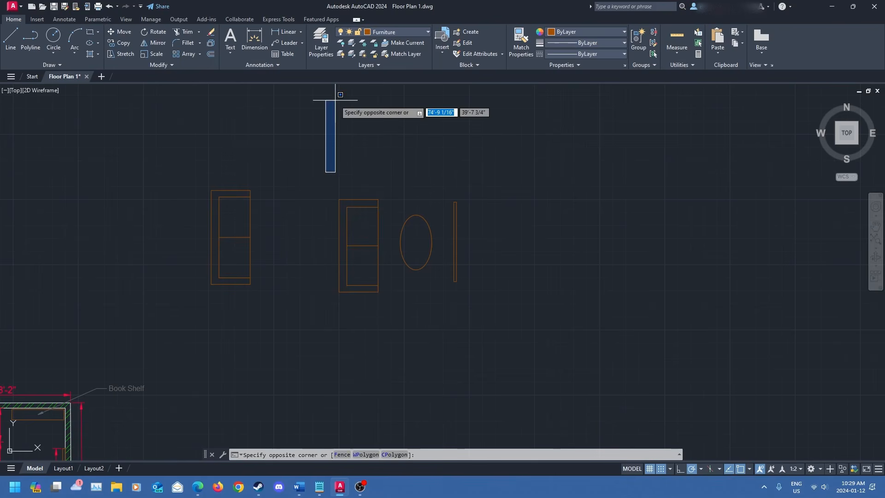
{"action": "left_click", "coordinate": [558, 358]}
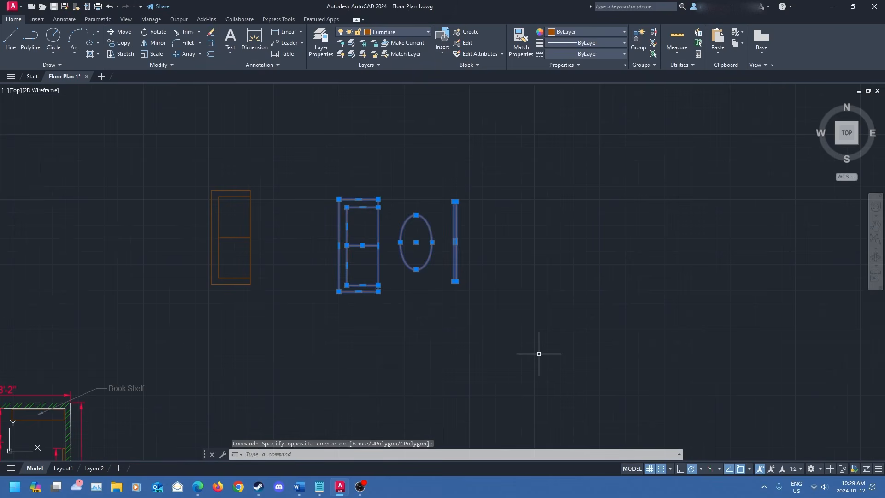
{"action": "type", "text": "b"}
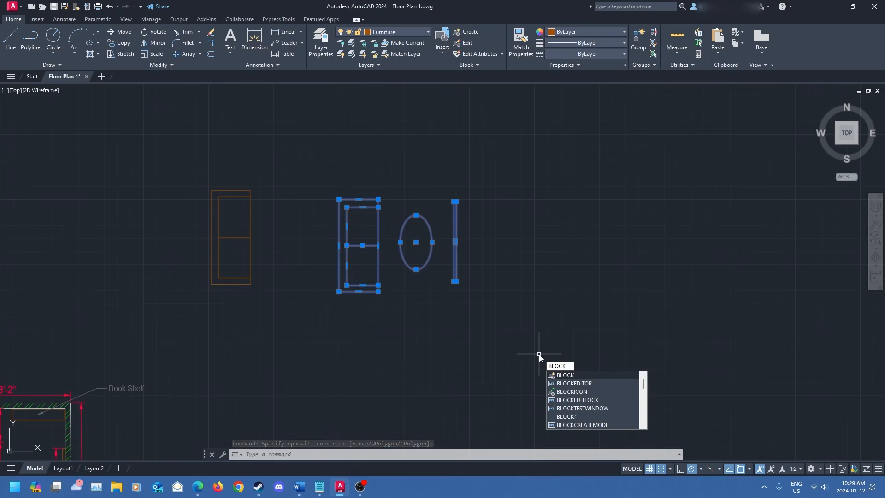
{"action": "key", "text": "Return"}
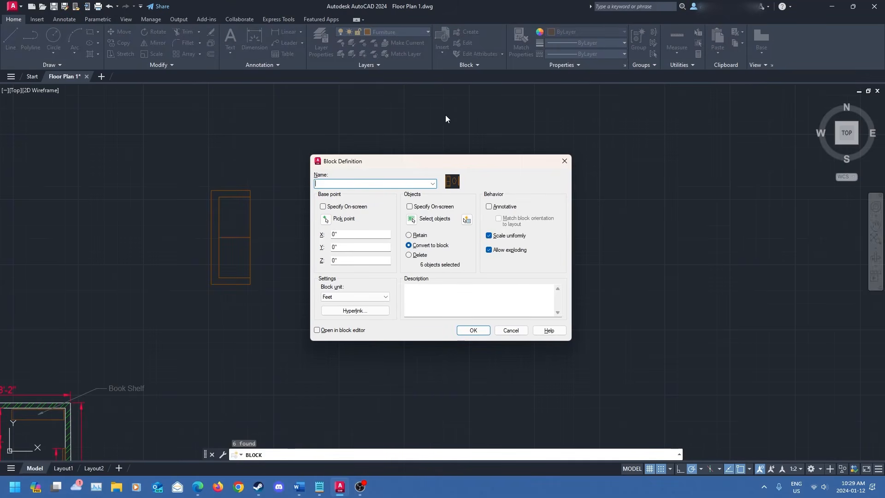
{"action": "left_click", "coordinate": [565, 161]}
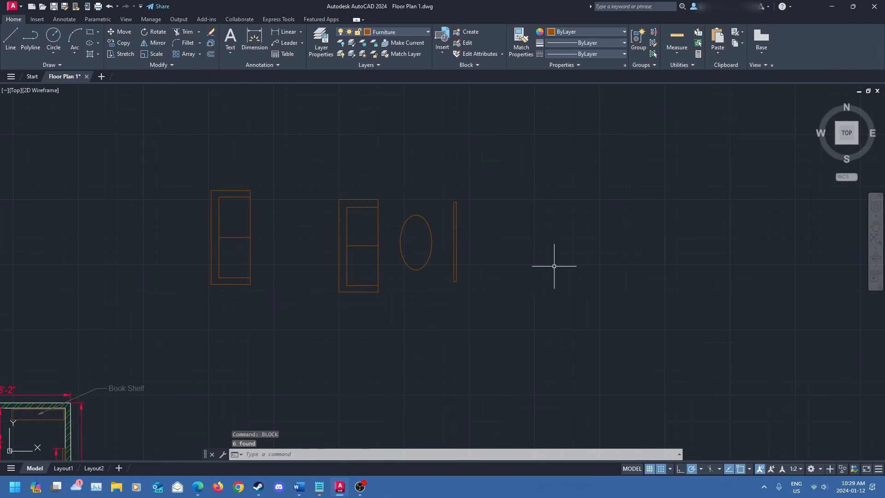
- Select the new couch, table and television and start a block definition named Living Room
{"action": "left_click", "coordinate": [331, 181]}
{"action": "left_click", "coordinate": [476, 310]}
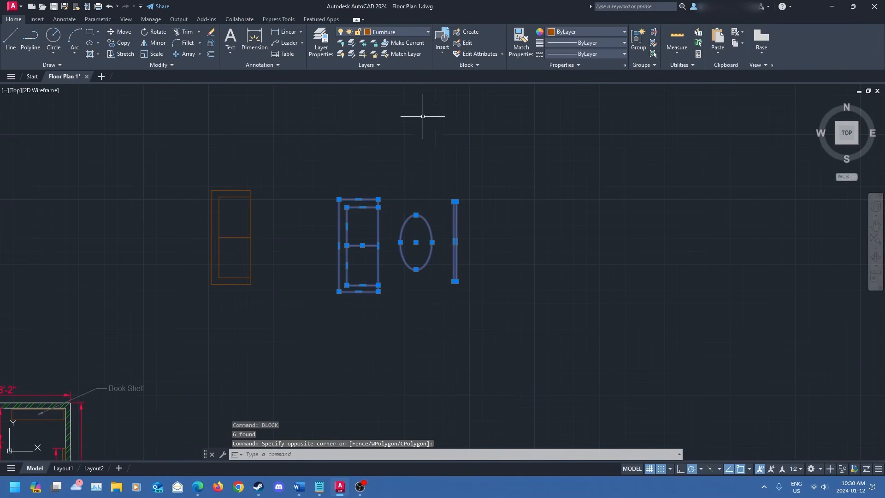
{"action": "left_click", "coordinate": [476, 65]}
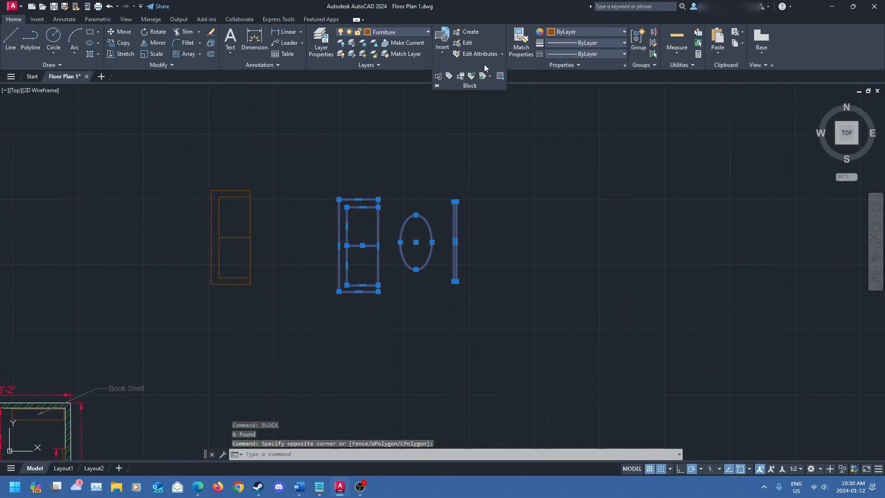
{"action": "left_click", "coordinate": [470, 34]}
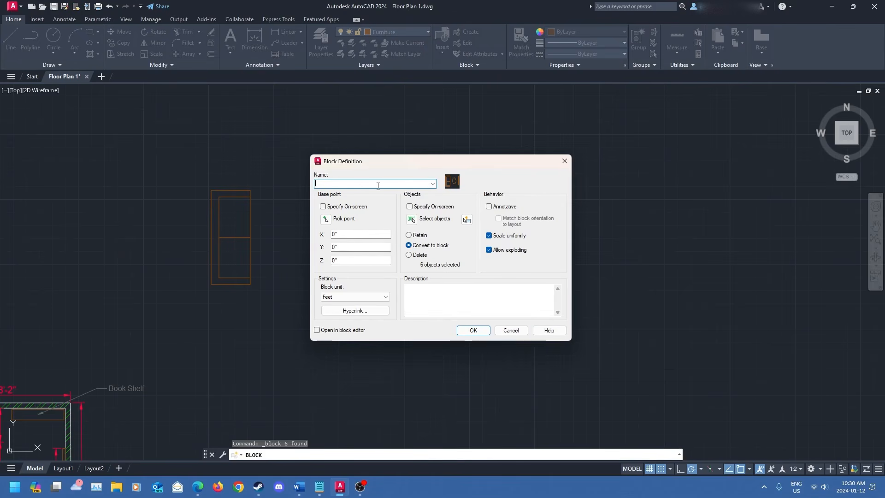
{"action": "type", "text": "Living Room"}
- Enter the block description "Living room for youtube example."
{"action": "left_click", "coordinate": [436, 288]}
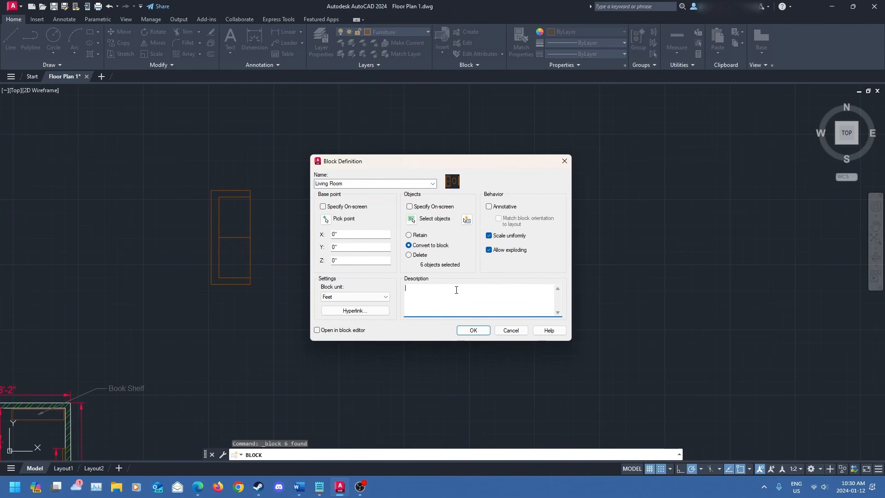
{"action": "type", "text": "Living room for youtube example.e"}
- Examine the block unit, hyperlink, object handling and base point options of the block definition
{"action": "left_click", "coordinate": [381, 297]}
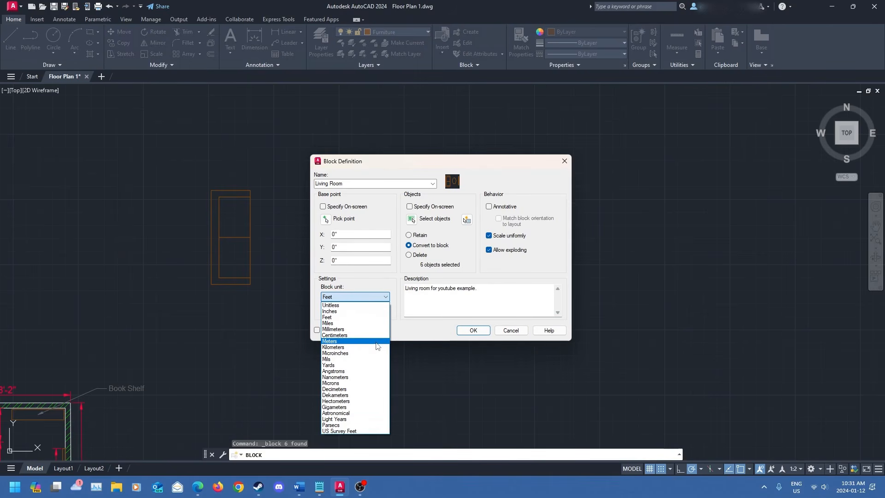
{"action": "left_click", "coordinate": [377, 317]}
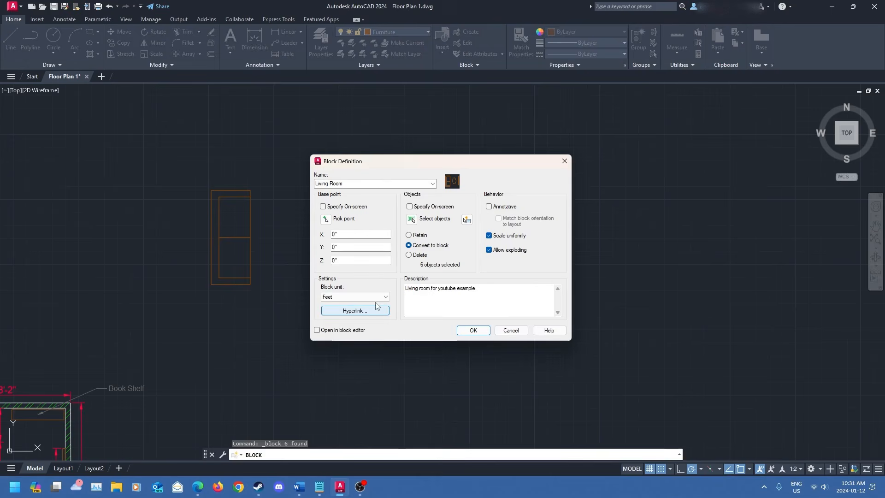
{"action": "left_click", "coordinate": [375, 310]}
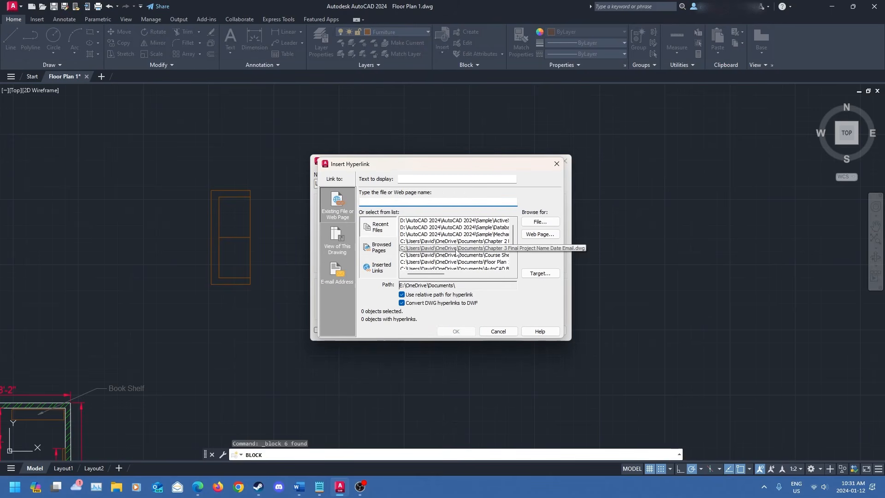
{"action": "left_click", "coordinate": [557, 164]}
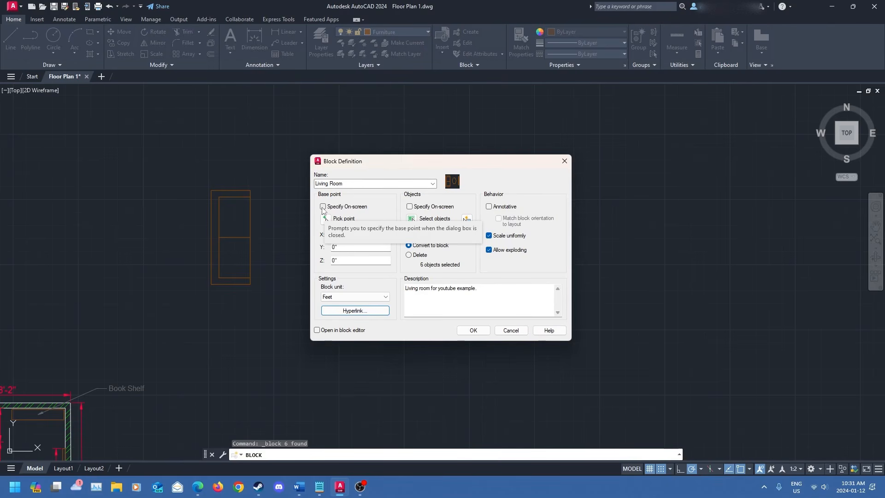
{"action": "left_click", "coordinate": [324, 206]}
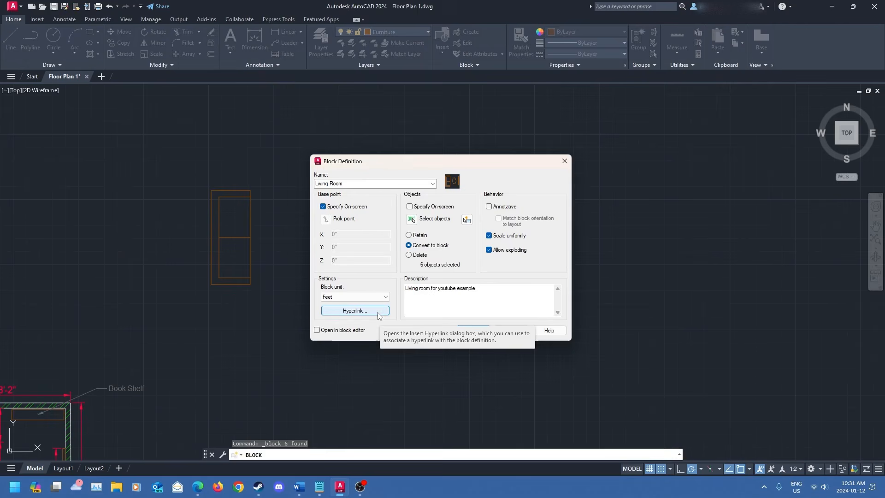
{"action": "left_click", "coordinate": [323, 207]}
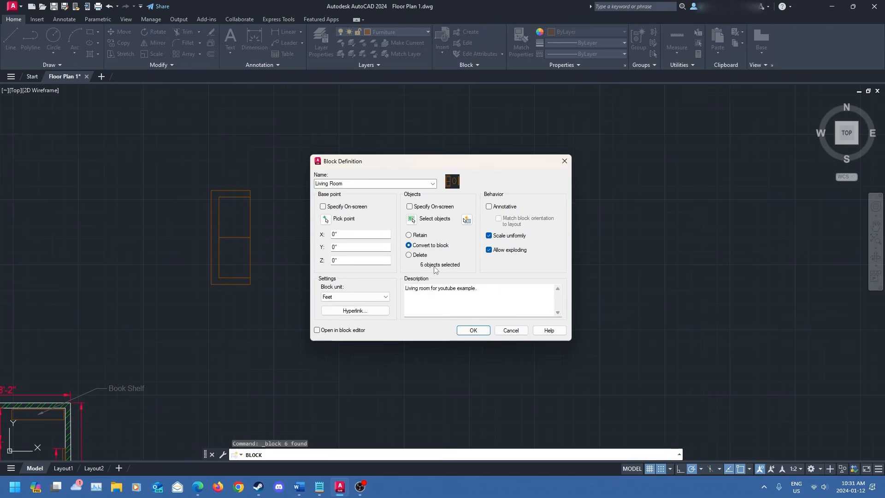
{"action": "left_click", "coordinate": [408, 255]}
{"action": "left_click", "coordinate": [409, 245]}
{"action": "left_click", "coordinate": [409, 235]}
{"action": "left_click", "coordinate": [409, 245]}
{"action": "left_click", "coordinate": [410, 207]}
{"action": "left_click", "coordinate": [409, 207]}
- Pick the block's base point at the new couch's lower-left corner
{"action": "left_click", "coordinate": [325, 219]}
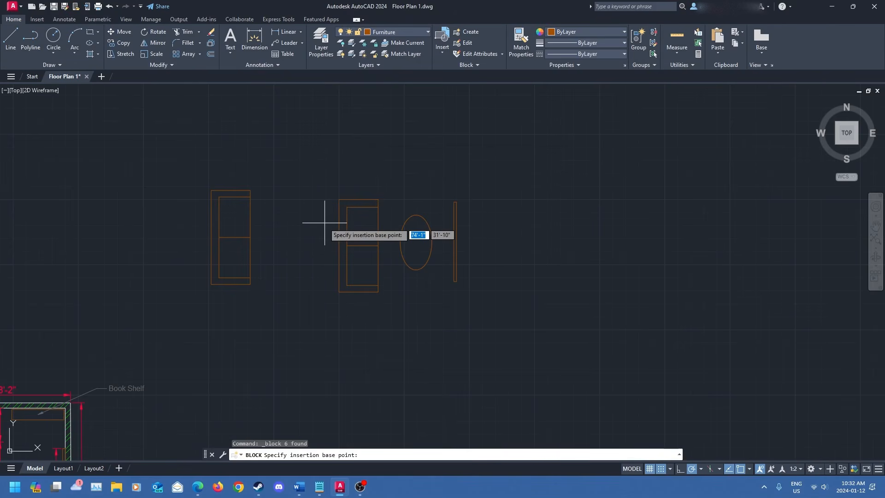
{"action": "left_click", "coordinate": [337, 286]}
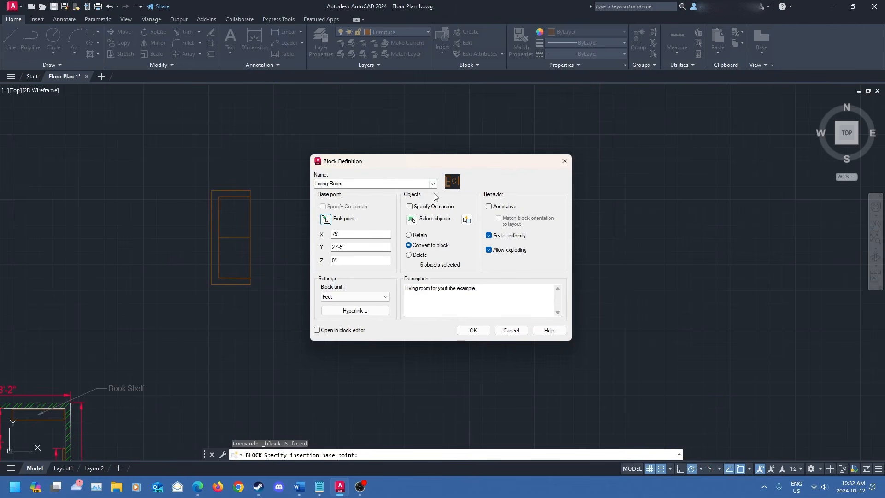
- Select the left couch, the new couch, the table and the television as the block's objects
{"action": "left_click", "coordinate": [412, 219]}
{"action": "left_click", "coordinate": [246, 236]}
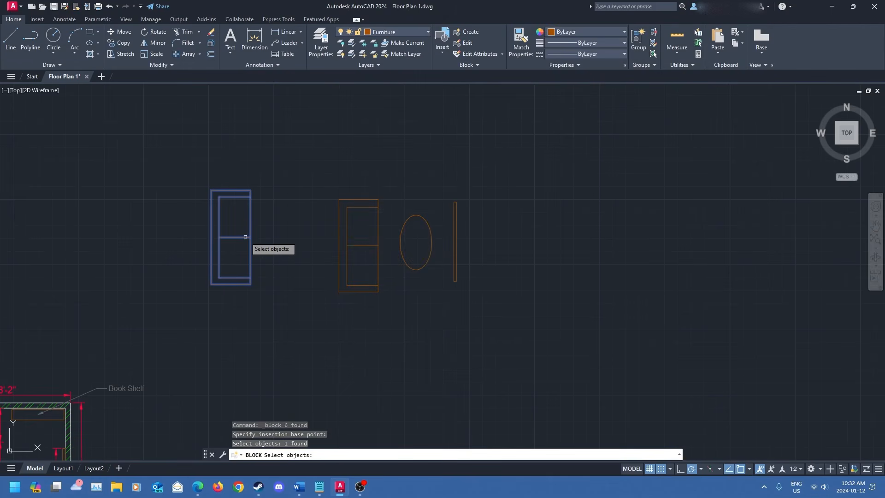
{"action": "left_click", "coordinate": [352, 206]}
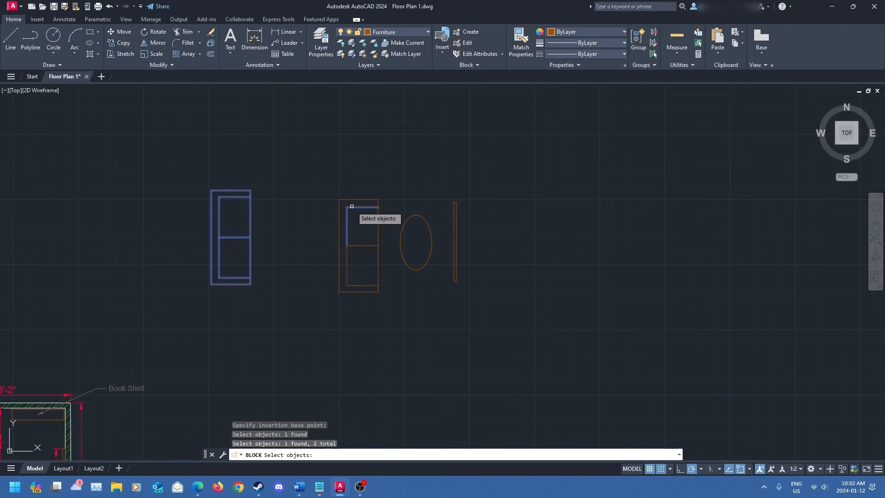
{"action": "left_click", "coordinate": [349, 200]}
{"action": "left_click", "coordinate": [356, 245]}
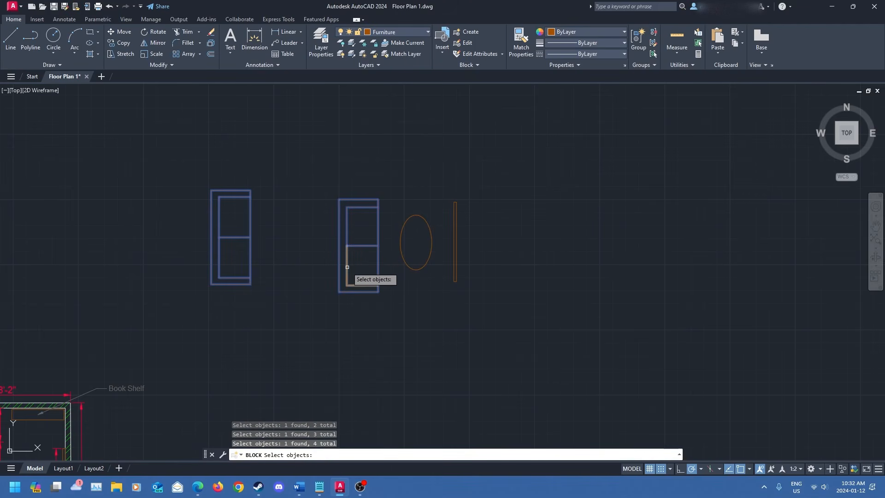
{"action": "left_click", "coordinate": [347, 267]}
{"action": "left_click", "coordinate": [421, 269]}
{"action": "left_click", "coordinate": [453, 257]}
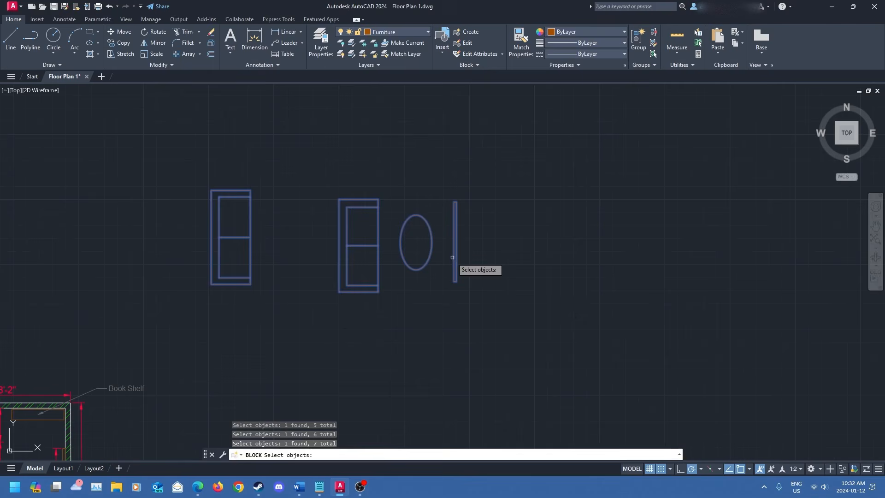
{"action": "key", "text": "Return"}
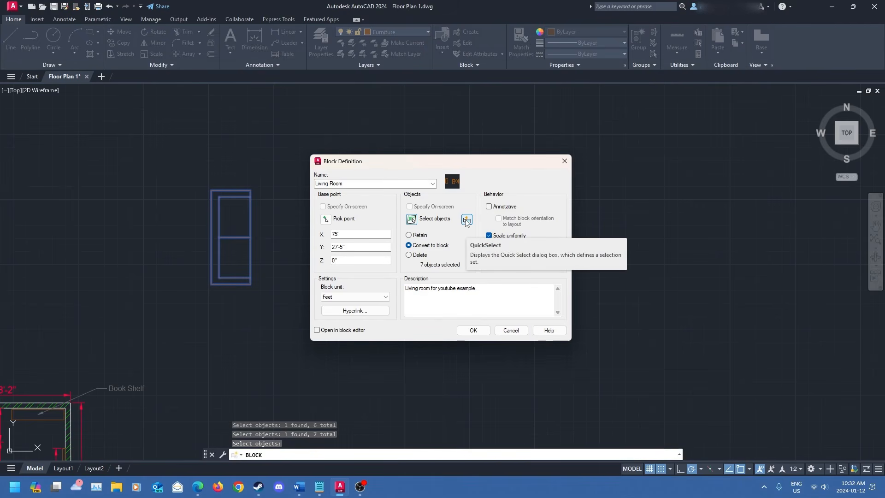
- Enable opening in the block editor and confirm the Living Room block definition
{"action": "left_click", "coordinate": [488, 206]}
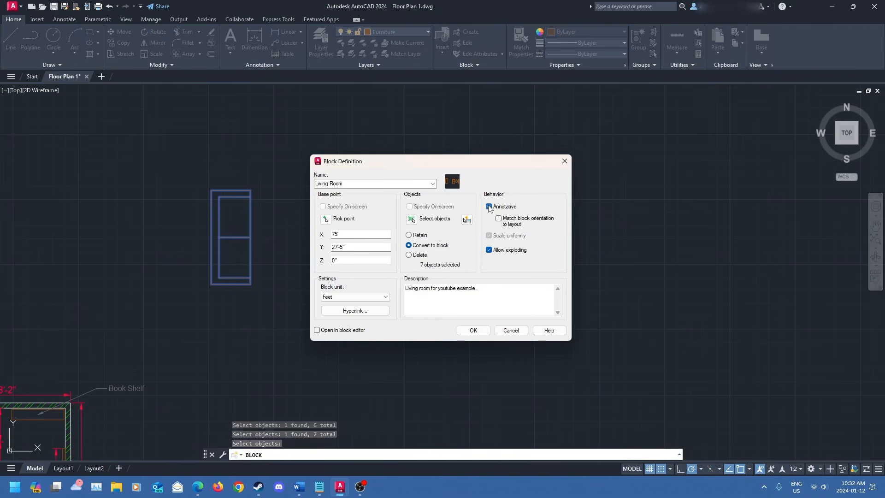
{"action": "left_click", "coordinate": [489, 206]}
{"action": "left_click", "coordinate": [505, 207]}
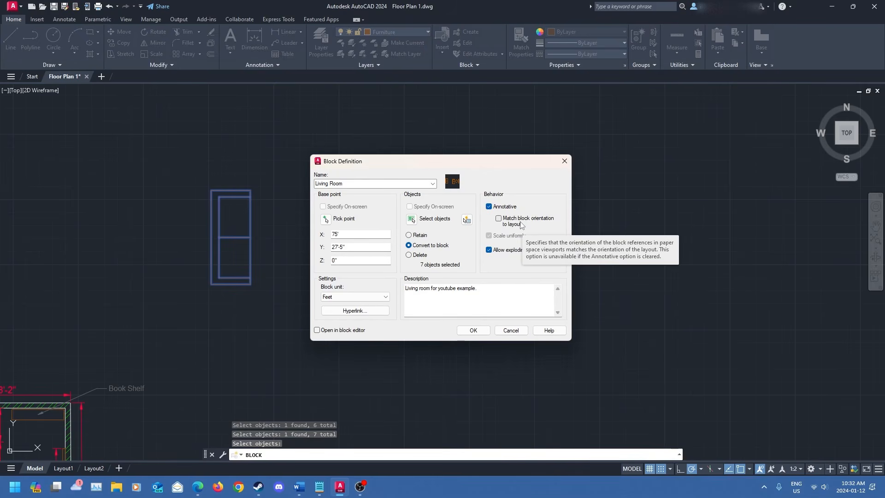
{"action": "left_click", "coordinate": [489, 207]}
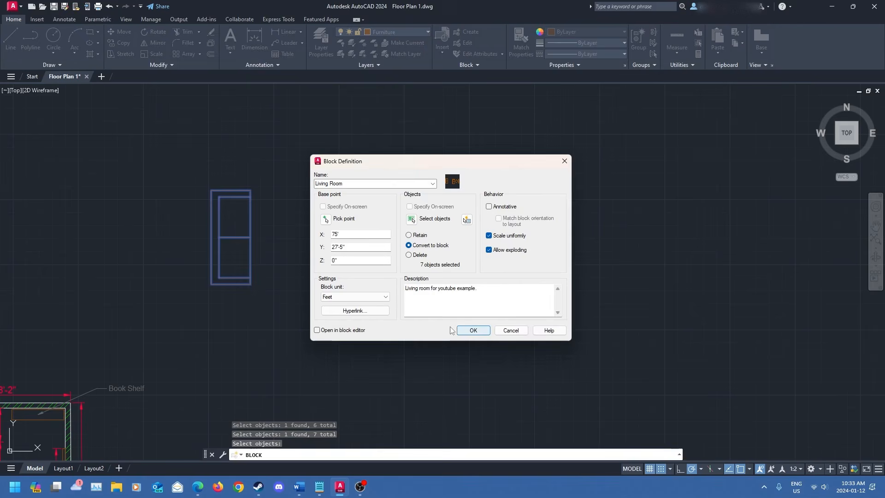
{"action": "left_click", "coordinate": [329, 332]}
{"action": "left_click", "coordinate": [470, 331]}
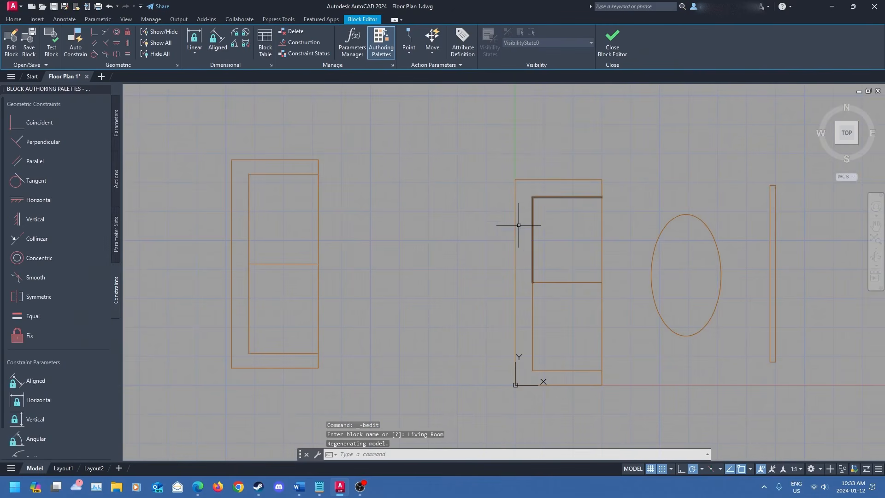
{"action": "middle_click_drag", "start_coordinate": [506, 212], "coordinate": [418, 210]}
{"action": "scroll", "coordinate": [381, 219], "scroll_direction": "down", "scroll_amount": 4}
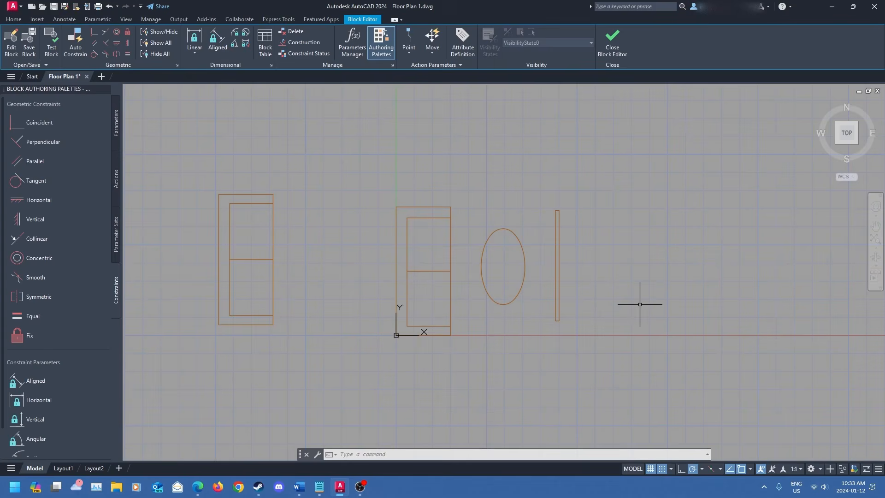
- Move the left couch above the other furniture and rotate it 90 degrees about its lower-right corner
{"action": "left_click", "coordinate": [274, 261]}
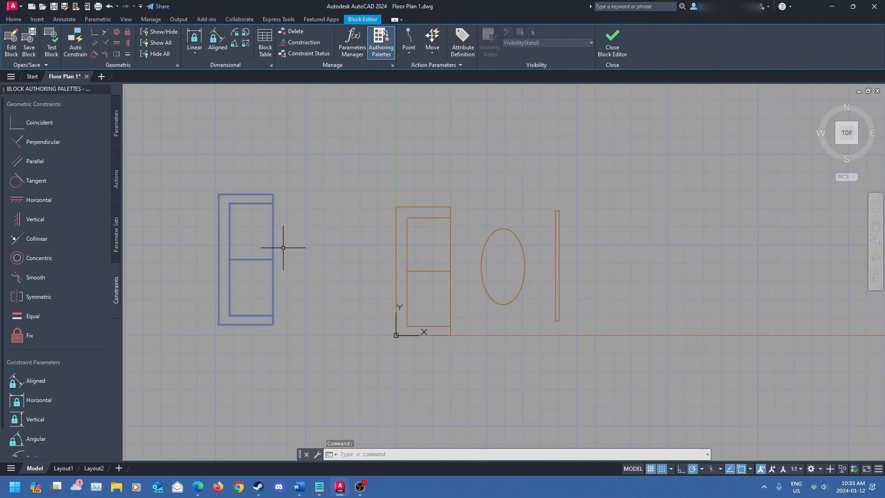
{"action": "left_click_drag", "start_coordinate": [251, 194], "coordinate": [492, 96]}
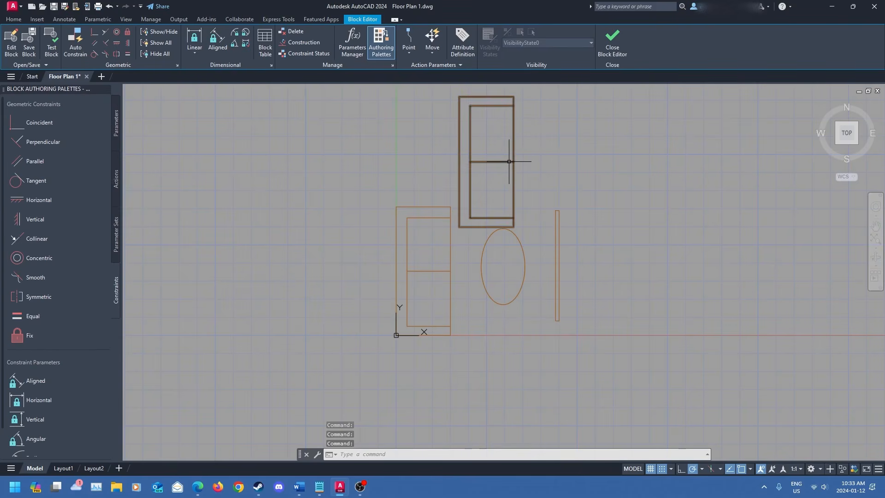
{"action": "left_click", "coordinate": [508, 162]}
{"action": "type", "text": "rotate"}
{"action": "key", "text": "Return"}
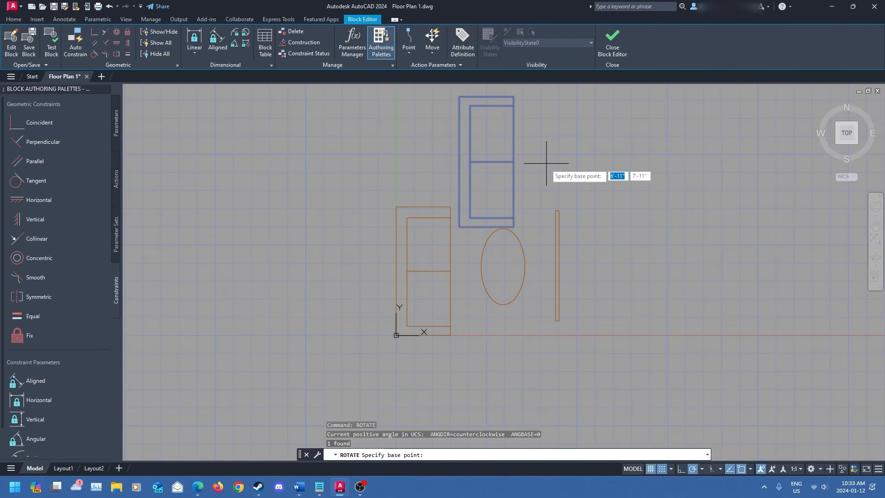
{"action": "left_click", "coordinate": [513, 227]}
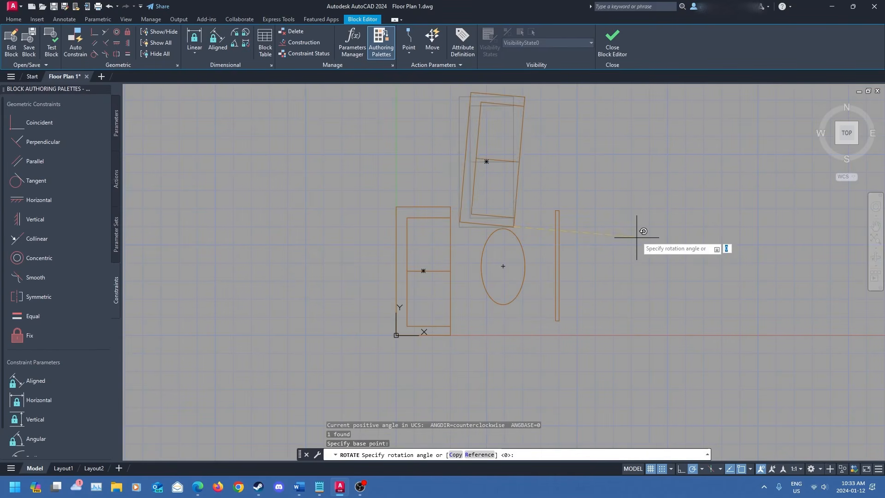
{"action": "left_click", "coordinate": [511, 362]}
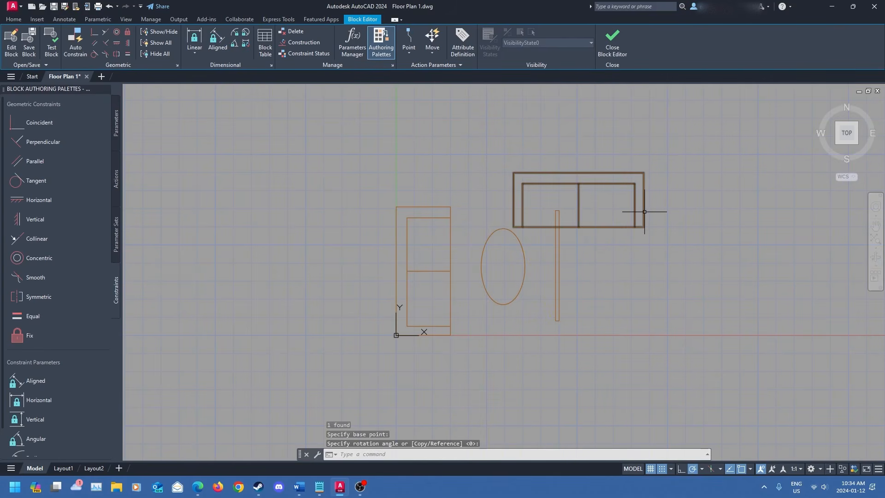
- Move the rotated couch left so it sits centred above the table and the other couch
{"action": "left_click", "coordinate": [637, 199]}
{"action": "type", "text": "mov"}
{"action": "key", "text": "Return"}
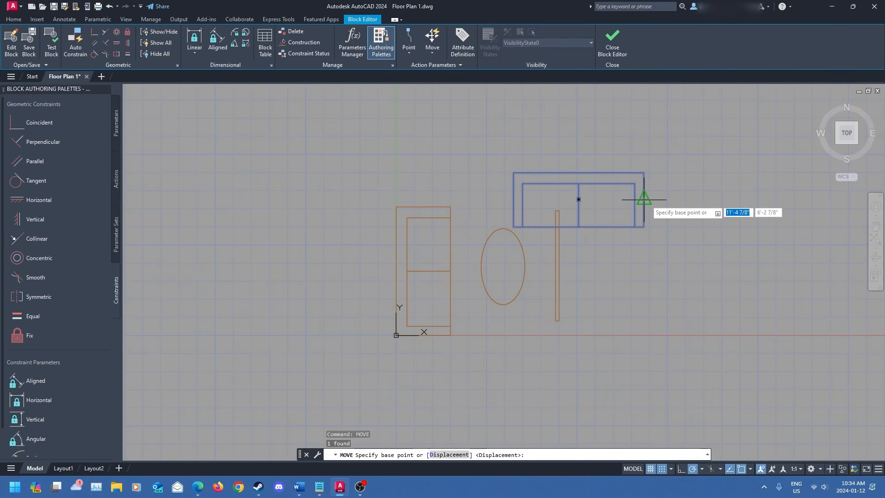
{"action": "left_click", "coordinate": [644, 226]}
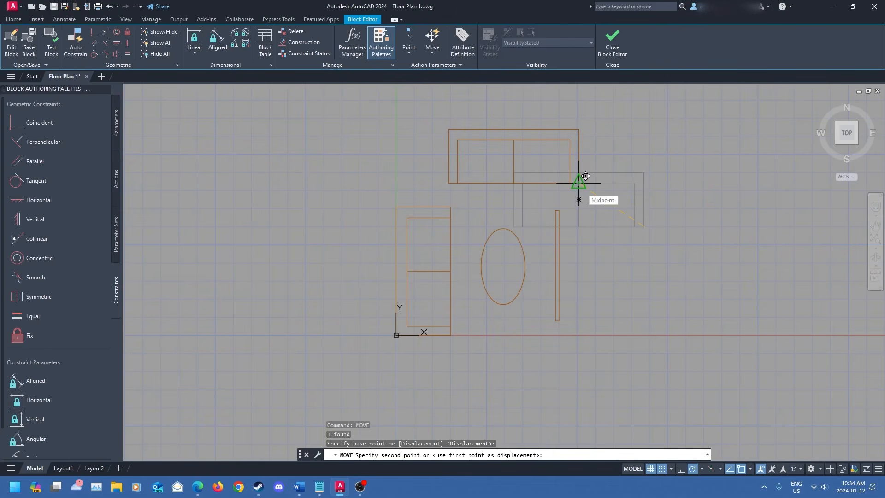
{"action": "left_click", "coordinate": [583, 177]}
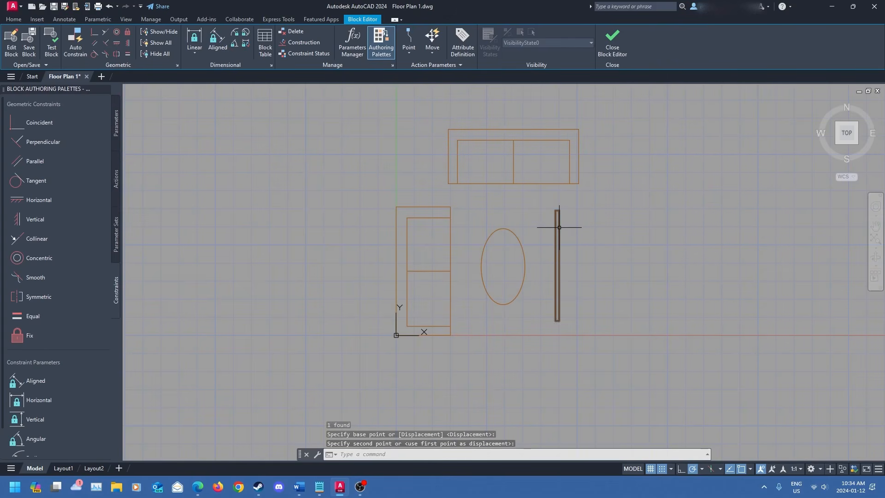
- Move the television to the right by about 1'-8"
{"action": "left_click", "coordinate": [563, 228]}
{"action": "type", "text": "m"}
{"action": "key", "text": "Return"}
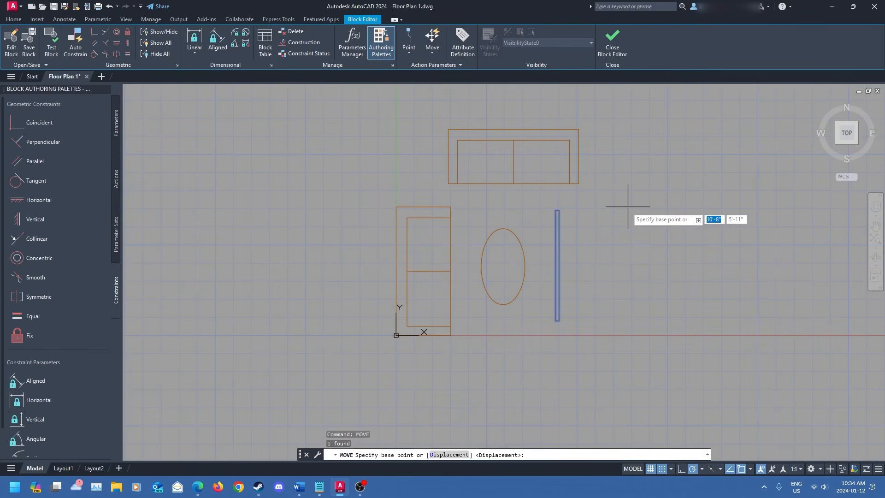
{"action": "left_click", "coordinate": [559, 210]}
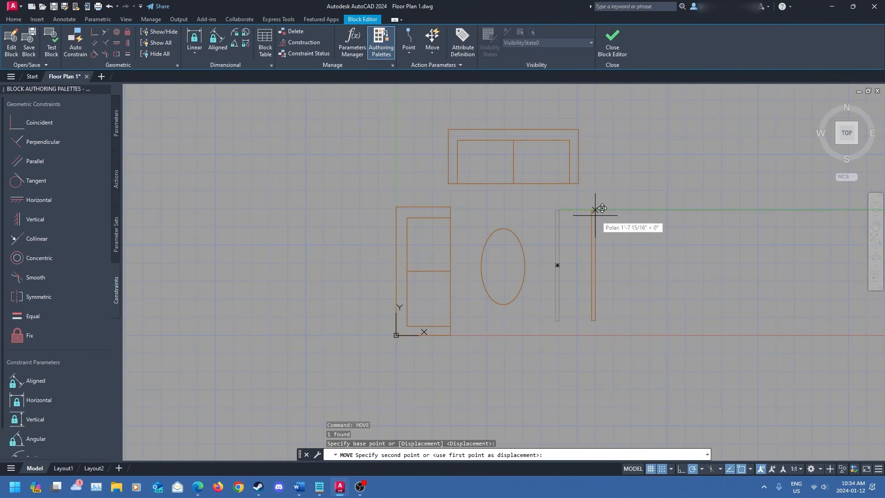
{"action": "left_click", "coordinate": [595, 210]}
- Move the oval table slightly to the right, about 6 inches
{"action": "left_click", "coordinate": [523, 250]}
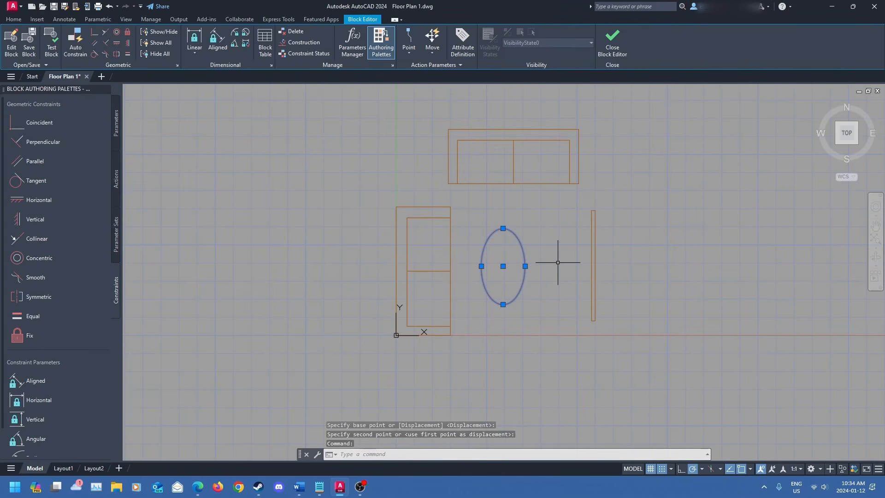
{"action": "type", "text": "mo"}
{"action": "key", "text": "Return"}
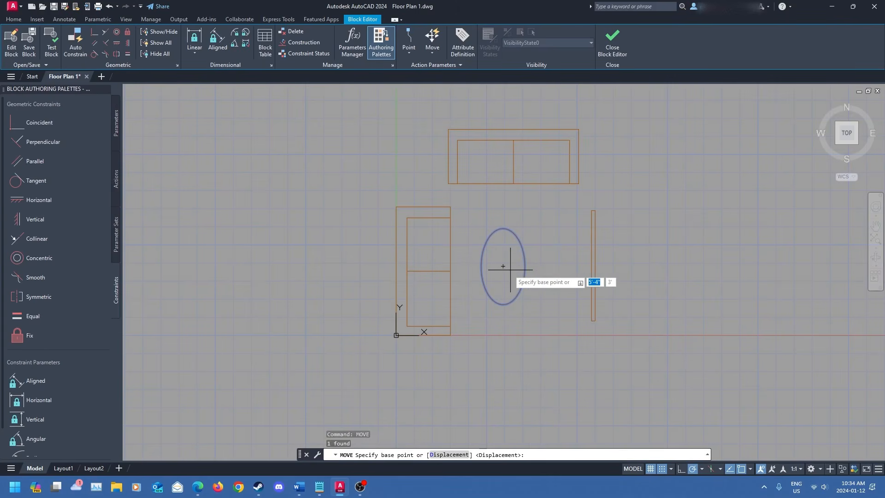
{"action": "left_click", "coordinate": [503, 267]}
{"action": "scroll", "coordinate": [517, 270], "scroll_direction": "up", "scroll_amount": 3}
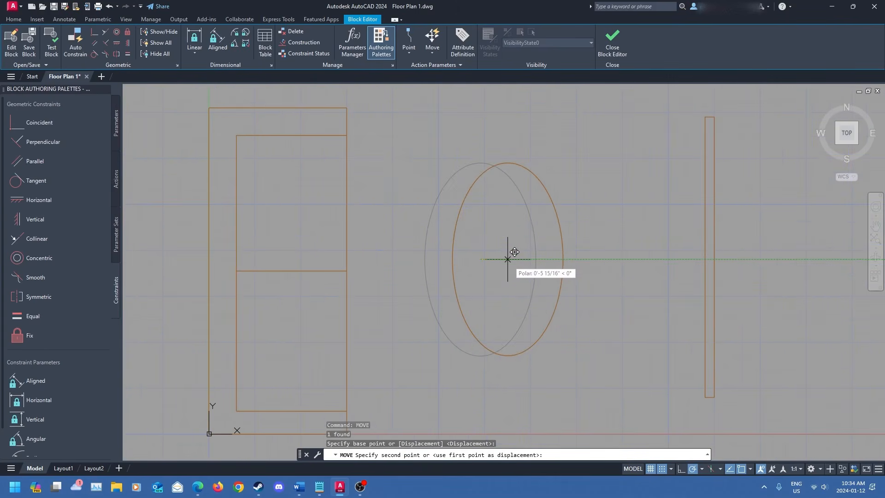
{"action": "left_click", "coordinate": [512, 257]}
{"action": "scroll", "coordinate": [535, 253], "scroll_direction": "down", "scroll_amount": 4}
{"action": "middle_click_drag", "start_coordinate": [563, 247], "coordinate": [515, 277]}
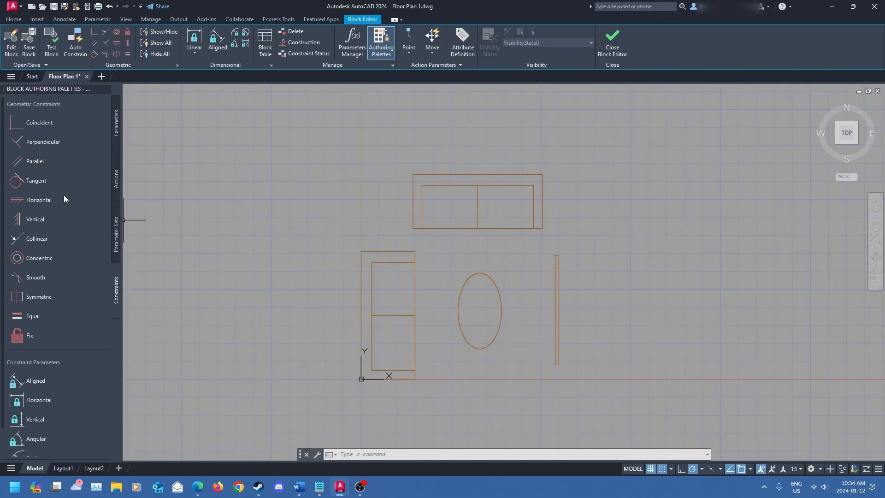
- Browse the parameter sets, actions and parameters available in the block authoring palettes
{"action": "scroll", "coordinate": [70, 221], "scroll_direction": "down", "scroll_amount": 1}
{"action": "scroll", "coordinate": [67, 274], "scroll_direction": "up", "scroll_amount": 1}
{"action": "left_click", "coordinate": [115, 239]}
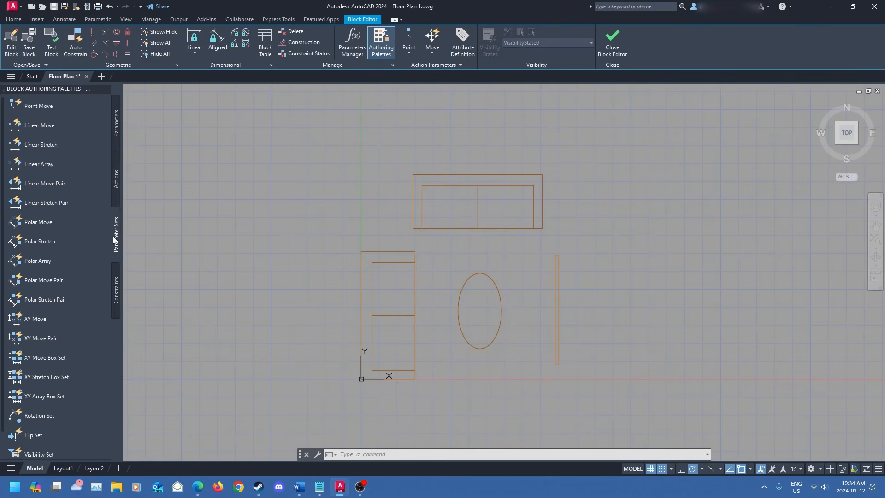
{"action": "scroll", "coordinate": [57, 265], "scroll_direction": "down", "scroll_amount": 1}
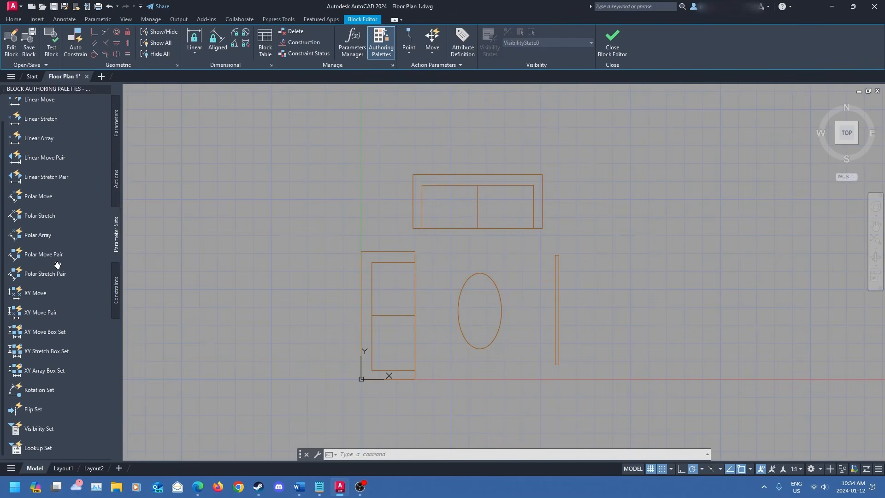
{"action": "scroll", "coordinate": [56, 261], "scroll_direction": "up", "scroll_amount": 1}
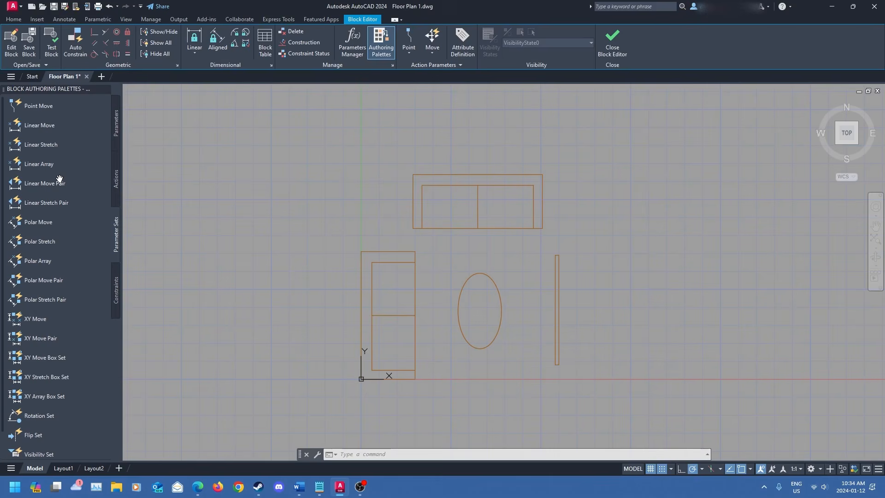
{"action": "left_click", "coordinate": [115, 180]}
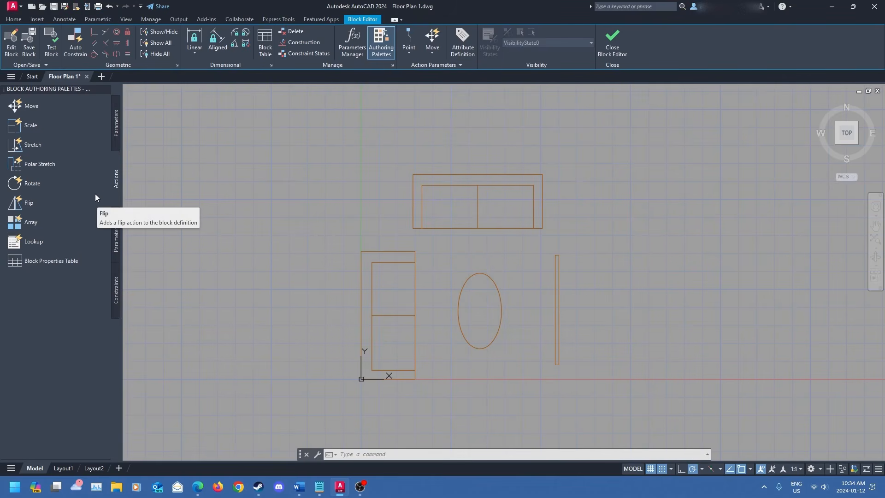
{"action": "left_click", "coordinate": [116, 131]}
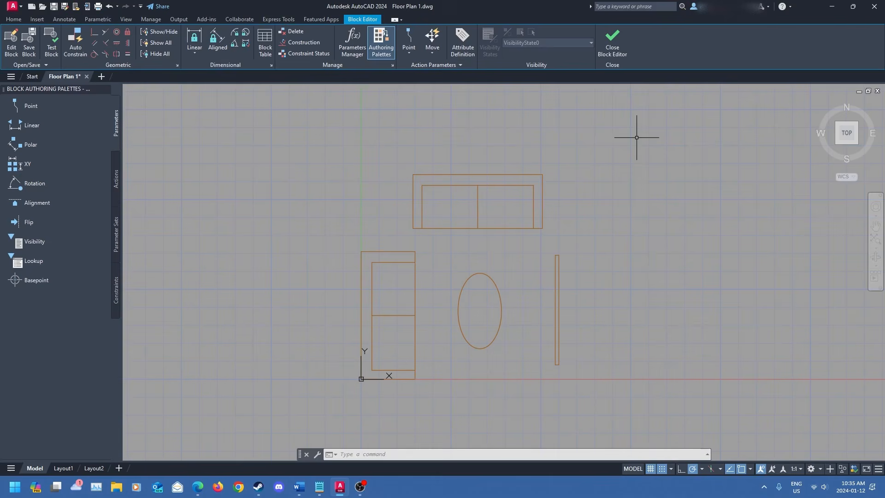
- Close the block editor and save the changes to the Living Room block
{"action": "left_click", "coordinate": [618, 49]}
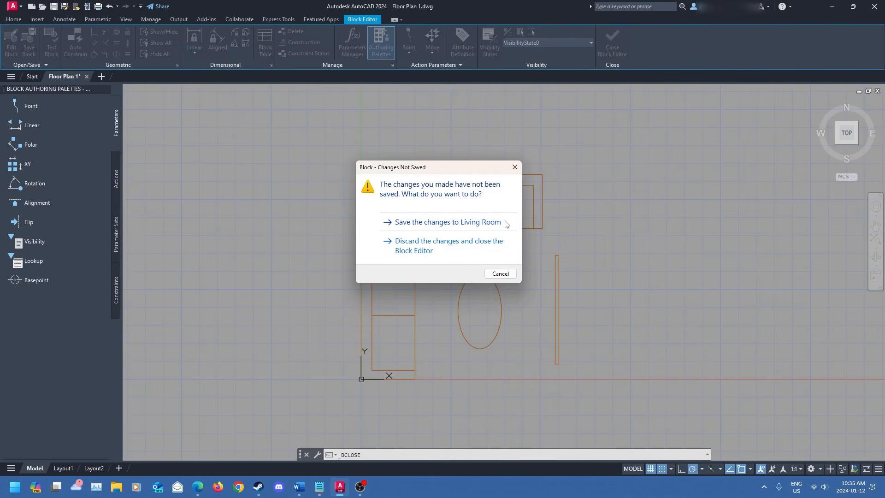
{"action": "left_click", "coordinate": [471, 221]}
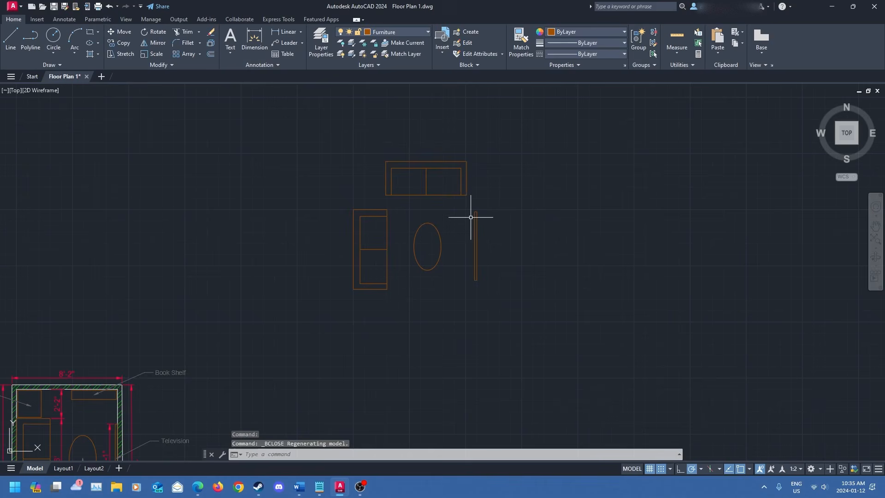
{"action": "middle_click_drag", "start_coordinate": [435, 284], "coordinate": [440, 304]}
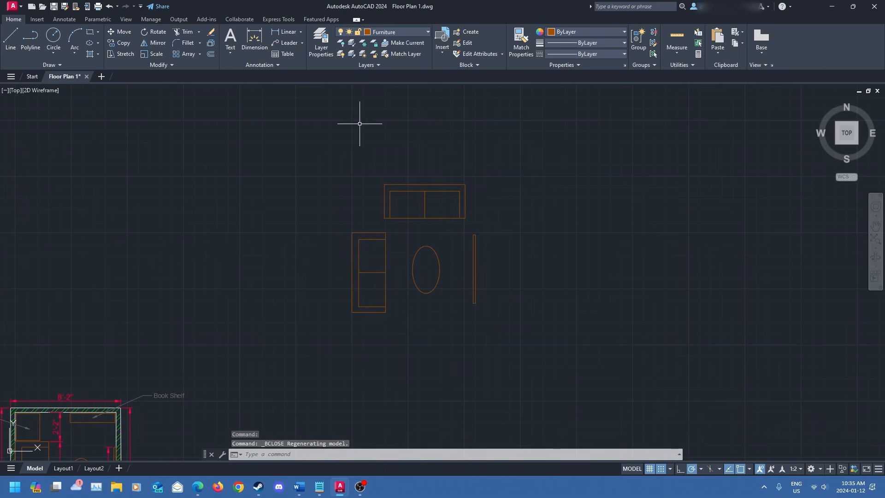
{"action": "middle_click_drag", "start_coordinate": [373, 360], "coordinate": [355, 345]}
{"action": "left_click", "coordinate": [364, 296]}
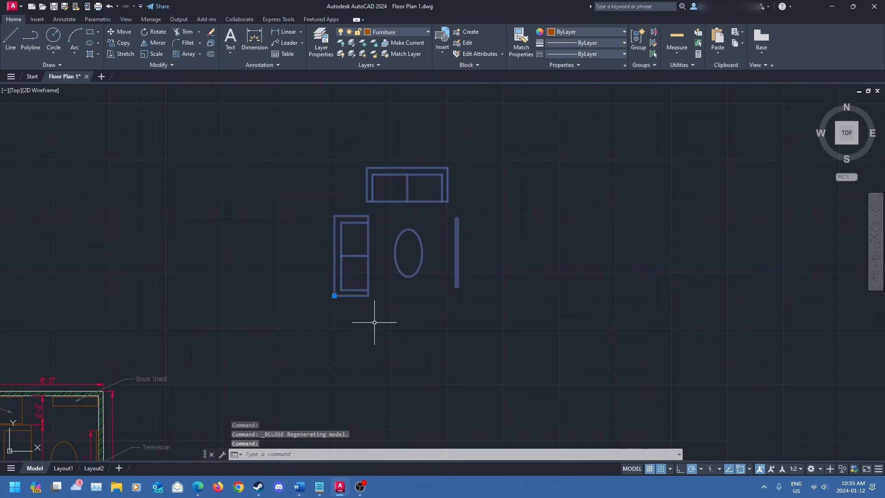
{"action": "type", "text": "scale"}
{"action": "key", "text": "Return"}
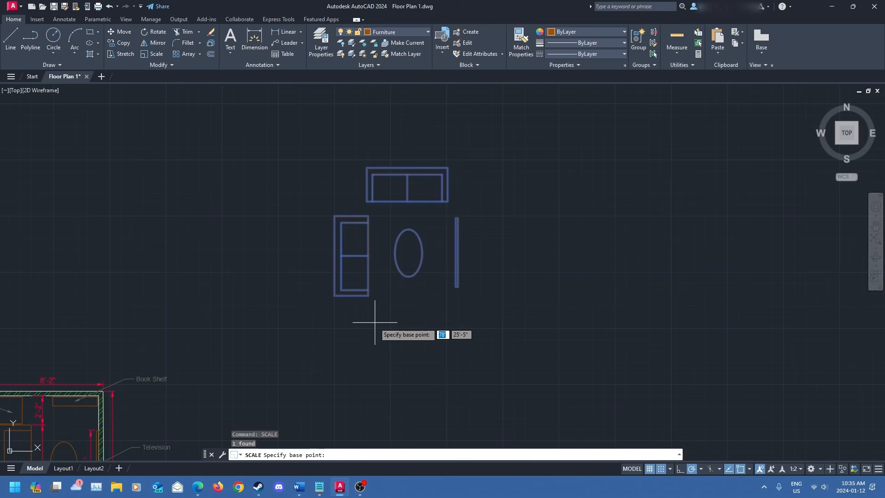
{"action": "left_click", "coordinate": [334, 295]}
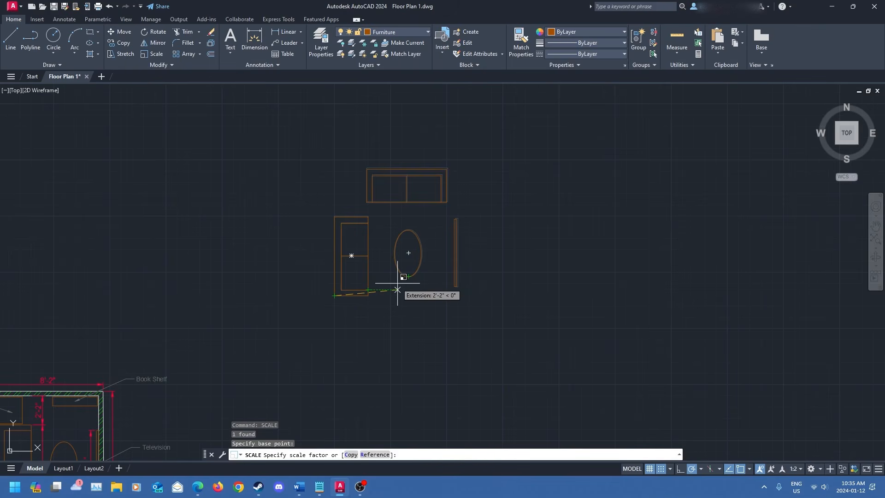
{"action": "key", "text": "Escape"}
{"action": "middle_click_drag", "start_coordinate": [415, 332], "coordinate": [442, 325]}
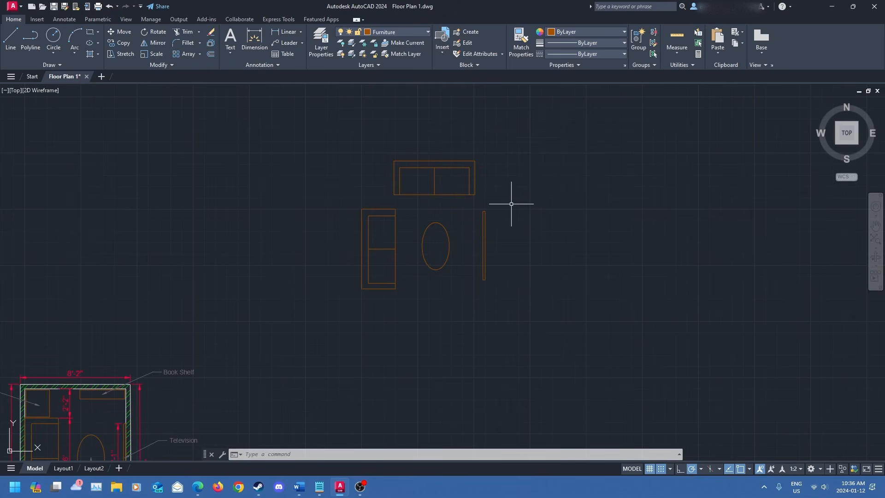
- Insert the Couch1 block to the left of the living room furniture, leaving the COUCH attribute empty
{"action": "left_click", "coordinate": [443, 53]}
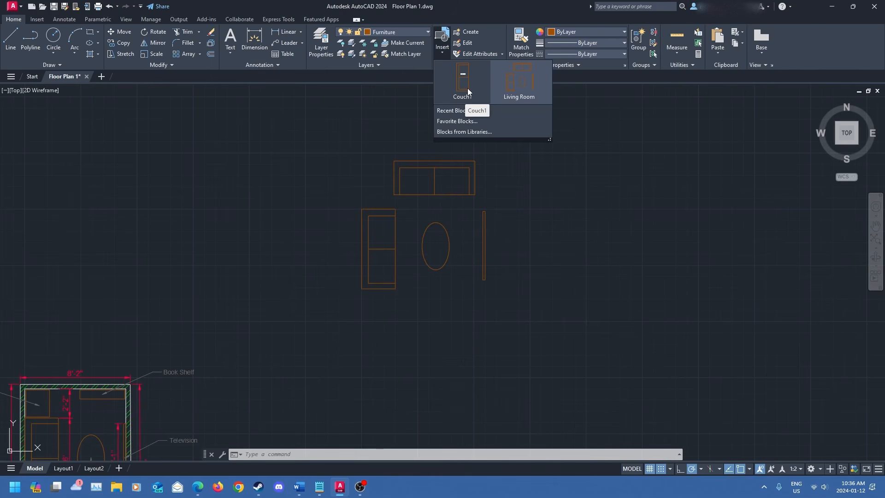
{"action": "left_click", "coordinate": [452, 97]}
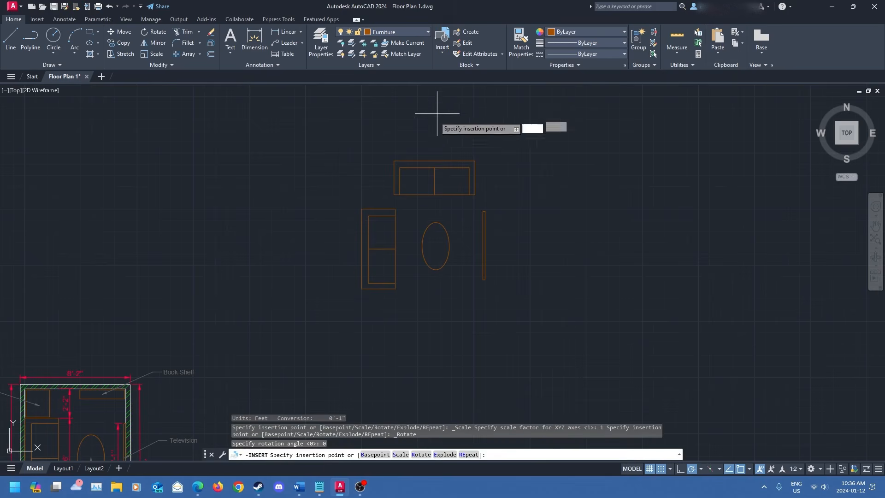
{"action": "left_click", "coordinate": [248, 285]}
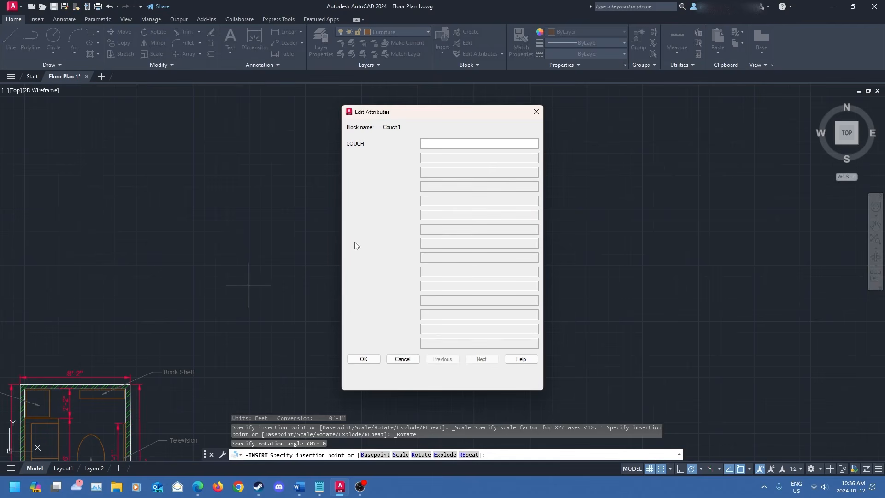
{"action": "left_click", "coordinate": [363, 359]}
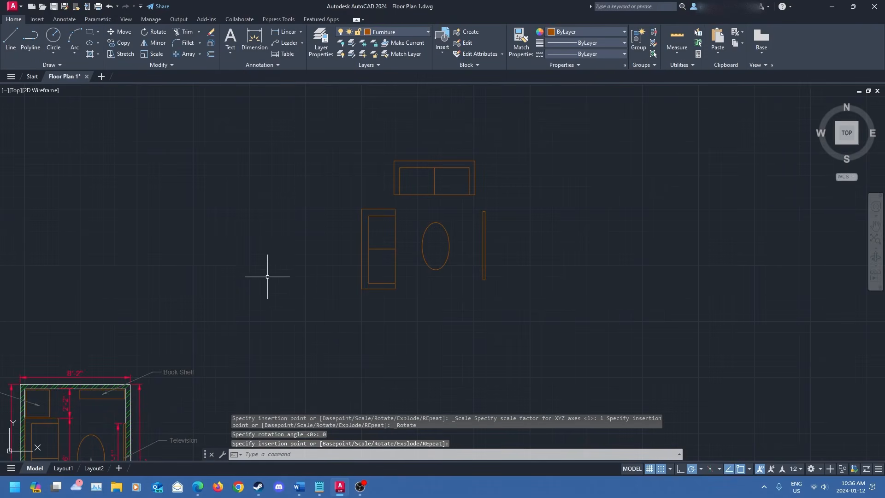
- Move the inserted Couch1 block next to the Living Room block
{"action": "scroll", "coordinate": [269, 273], "scroll_direction": "down", "scroll_amount": 4}
{"action": "middle_click_drag", "start_coordinate": [555, 258], "coordinate": [392, 282]}
{"action": "left_click", "coordinate": [401, 195]}
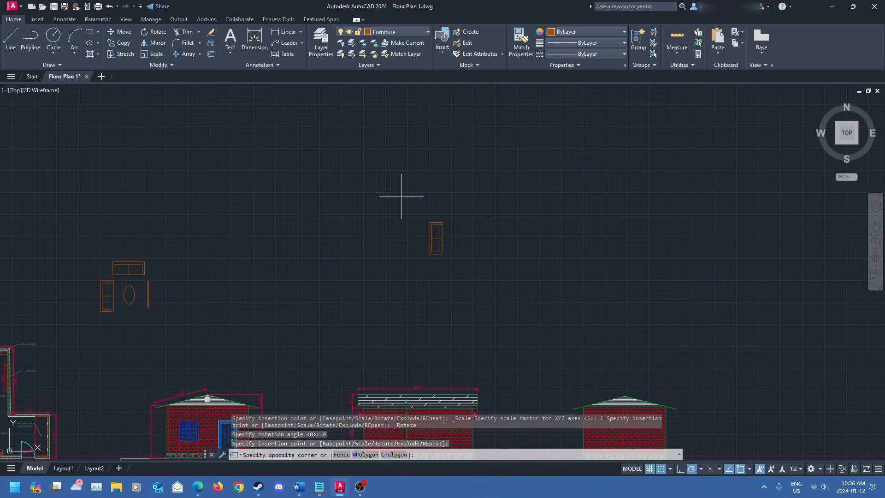
{"action": "left_click", "coordinate": [481, 294]}
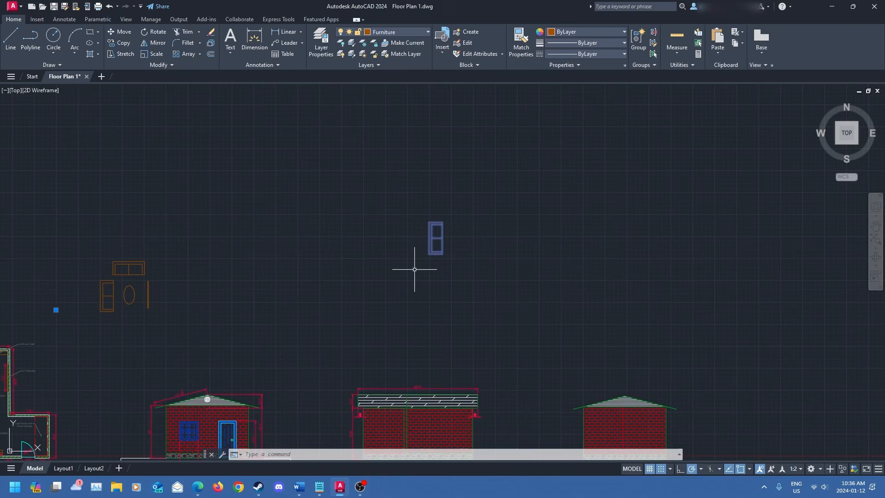
{"action": "left_click_drag", "start_coordinate": [431, 236], "coordinate": [78, 296]}
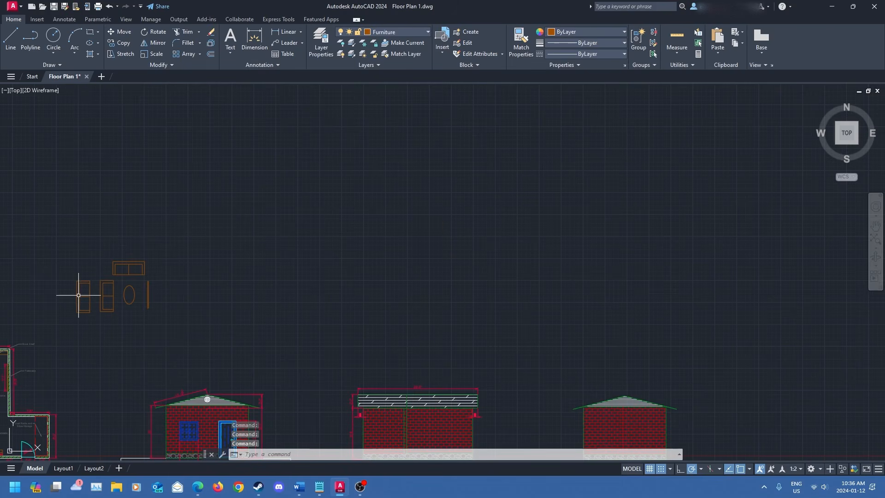
- Move the Couch1 block to sit directly below the left sofa of the Living Room block
{"action": "middle_click_drag", "start_coordinate": [275, 306], "coordinate": [542, 284]}
{"action": "scroll", "coordinate": [361, 296], "scroll_direction": "up", "scroll_amount": 8}
{"action": "middle_click_drag", "start_coordinate": [361, 295], "coordinate": [312, 326]}
{"action": "scroll", "coordinate": [313, 326], "scroll_direction": "down", "scroll_amount": 3}
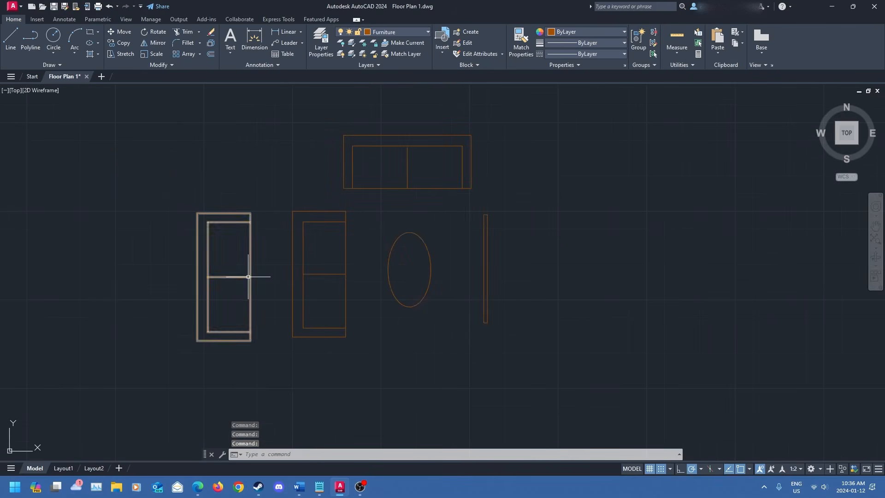
{"action": "type", "text": "mov"}
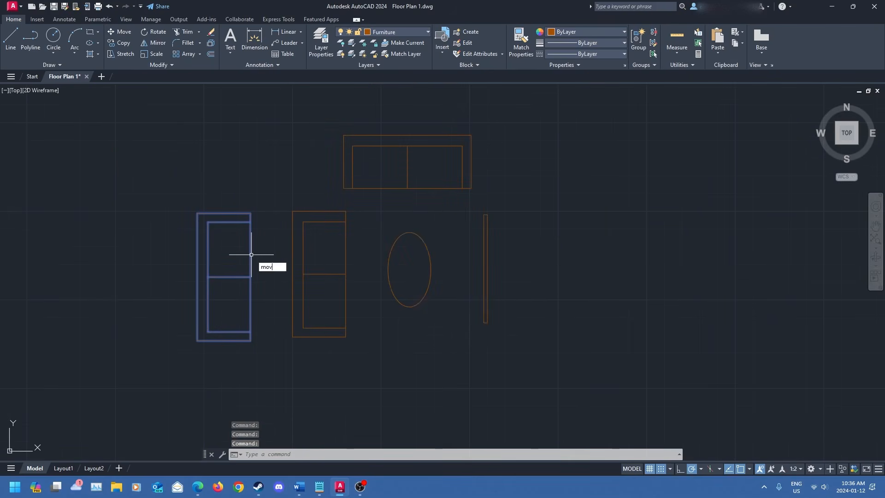
{"action": "key", "text": "Return"}
{"action": "left_click", "coordinate": [224, 277]}
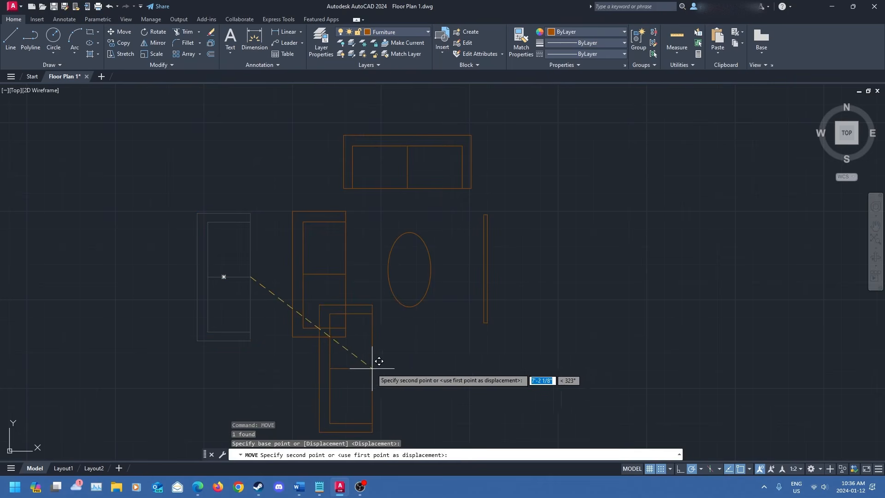
{"action": "middle_click_drag", "start_coordinate": [375, 362], "coordinate": [387, 217]}
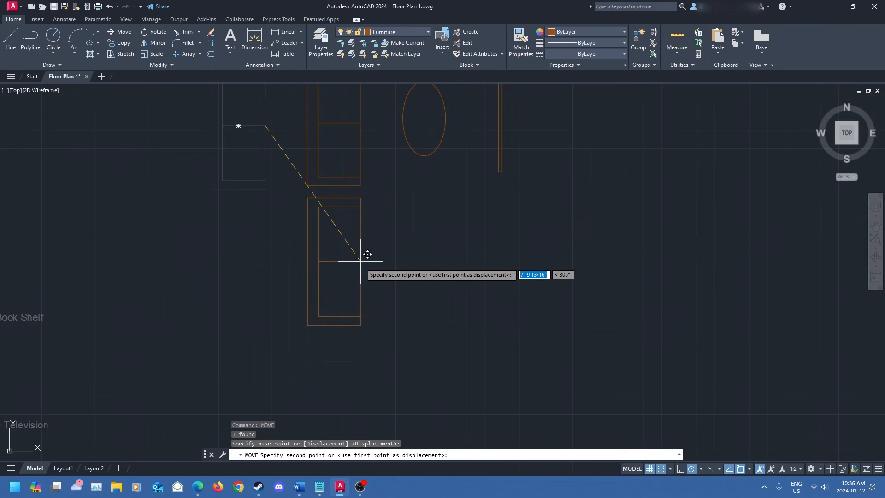
{"action": "left_click", "coordinate": [363, 262]}
- Try to edit the attributes of the Living Room block
{"action": "scroll", "coordinate": [376, 314], "scroll_direction": "down", "scroll_amount": 2}
{"action": "middle_click_drag", "start_coordinate": [395, 311], "coordinate": [435, 316]}
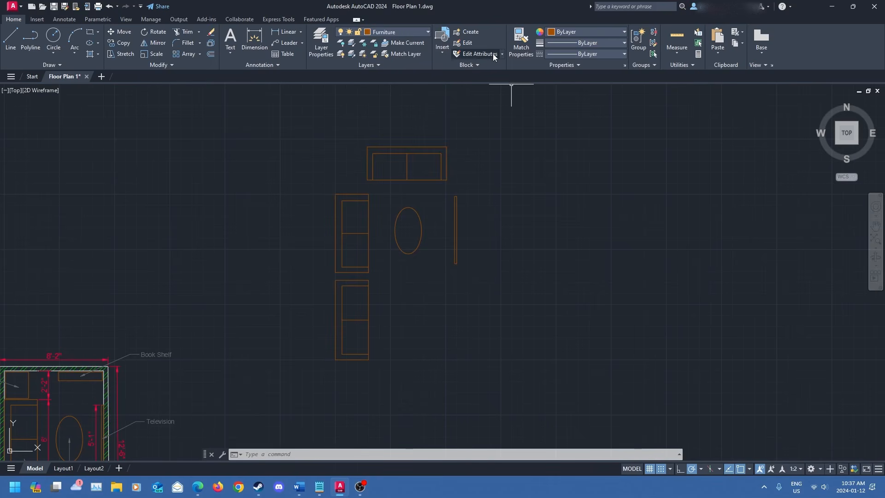
{"action": "left_click", "coordinate": [479, 54]}
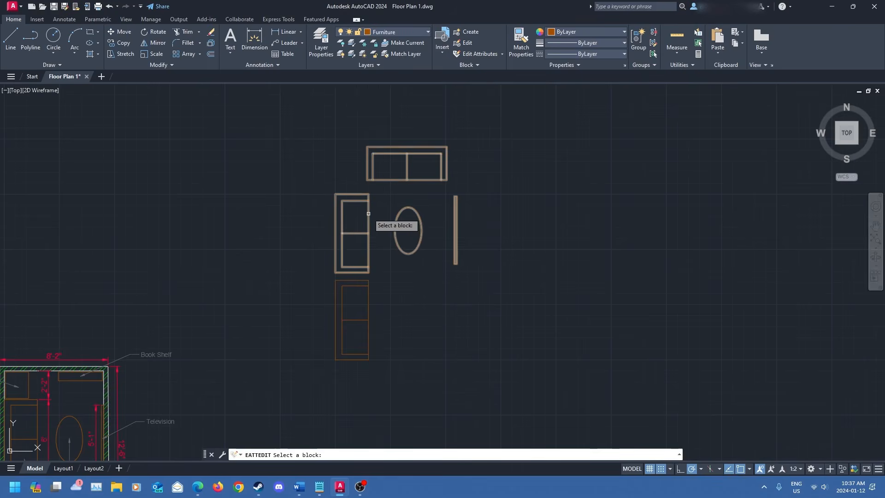
{"action": "left_click", "coordinate": [369, 233]}
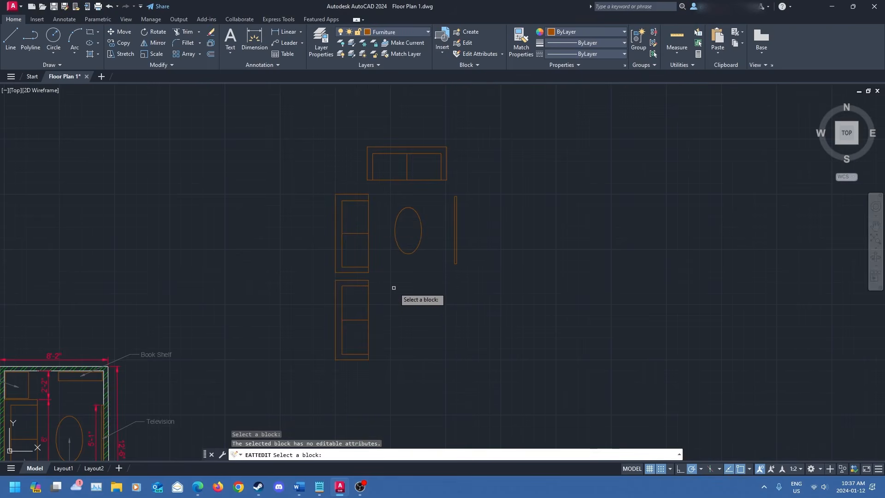
{"action": "key", "text": "Escape"}
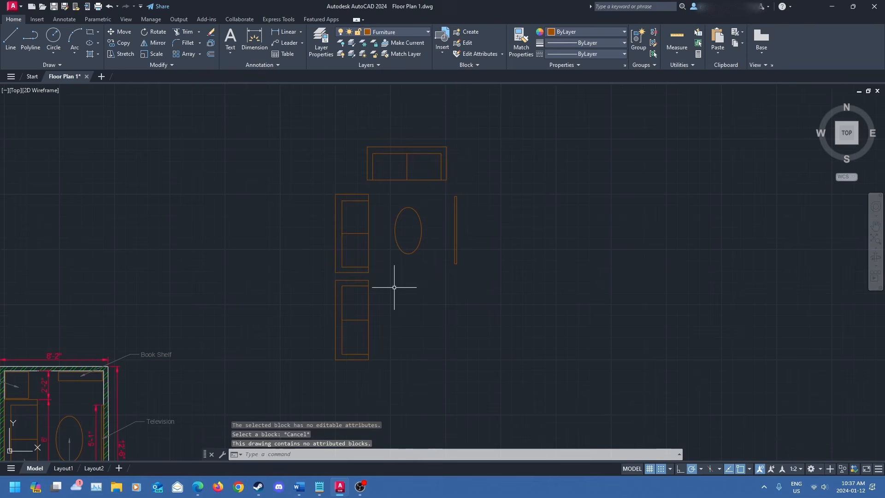
{"action": "left_click", "coordinate": [501, 54]}
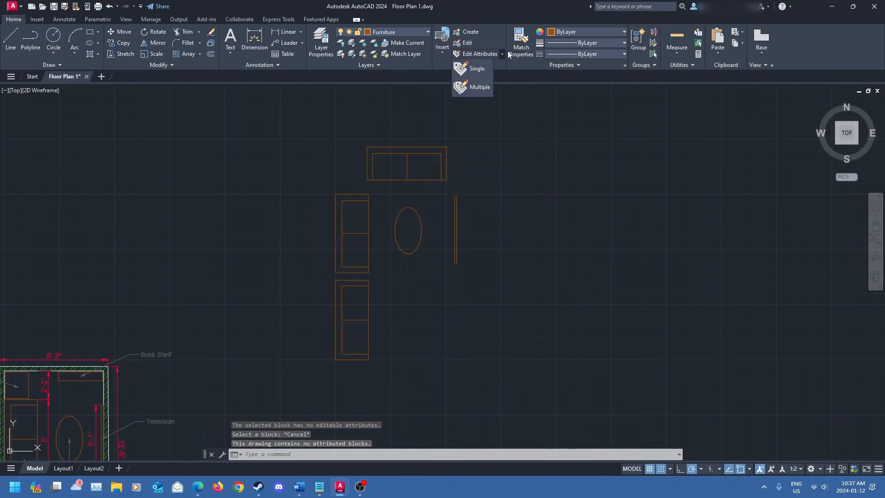
{"action": "left_click", "coordinate": [503, 54]}
{"action": "left_click", "coordinate": [477, 64]}
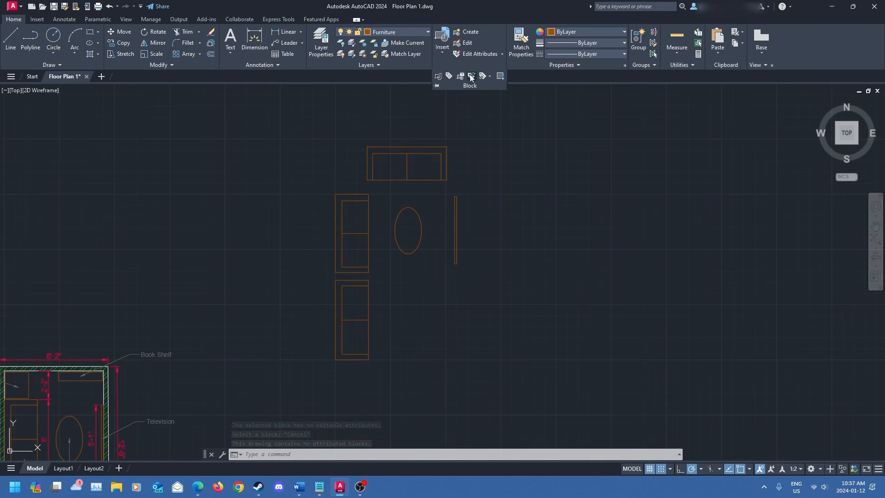